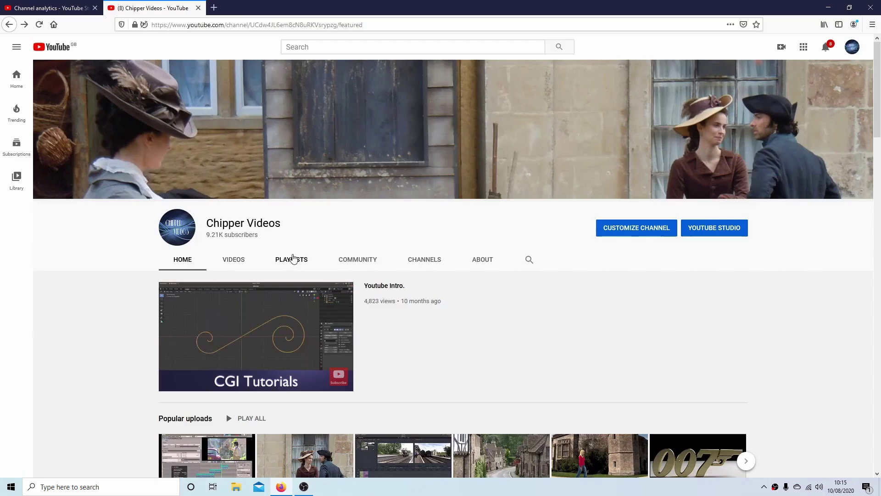
Step: Browse the playlists of the Chipper Videos channel on YouTube
click(291, 258)
drag(878, 146, 880, 215)
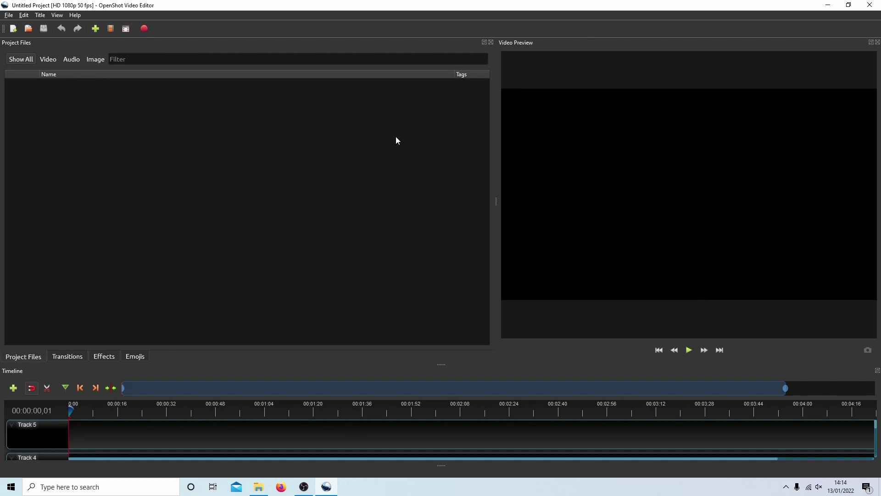
Step: In OpenShot's preferences, set the default preview profile to HD Vertical 1080p 30 fps
click(23, 16)
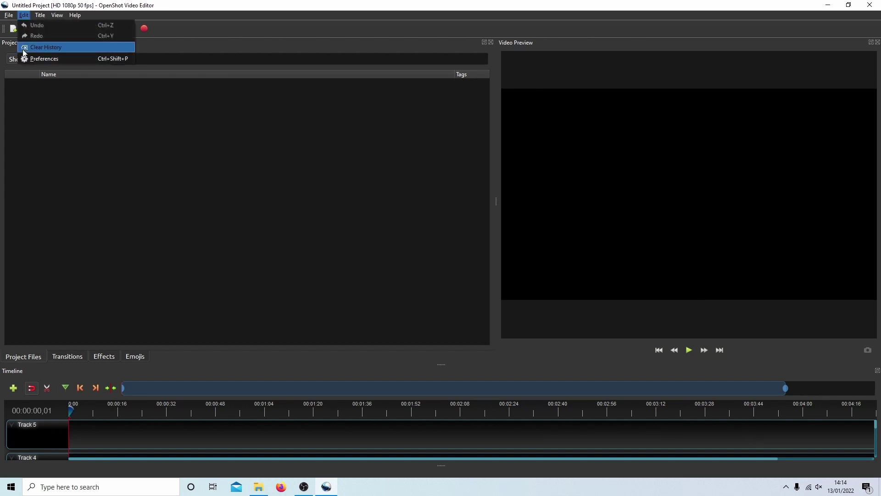
click(44, 59)
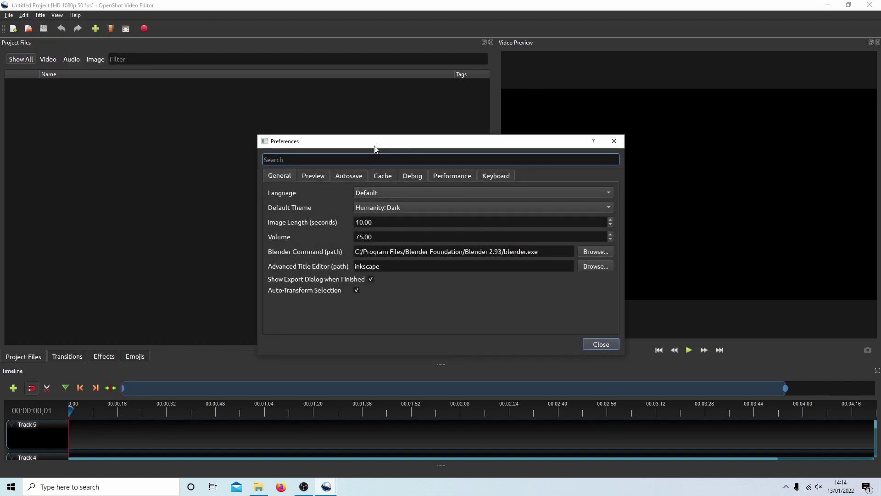
click(315, 175)
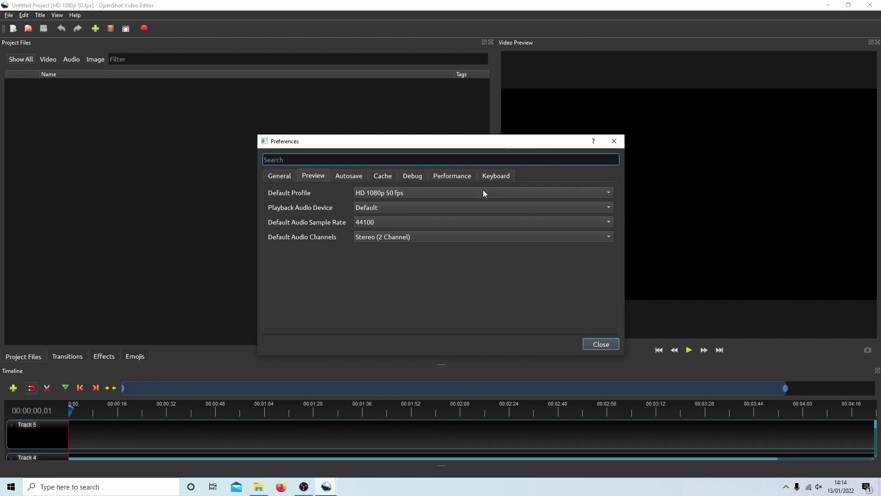
click(610, 192)
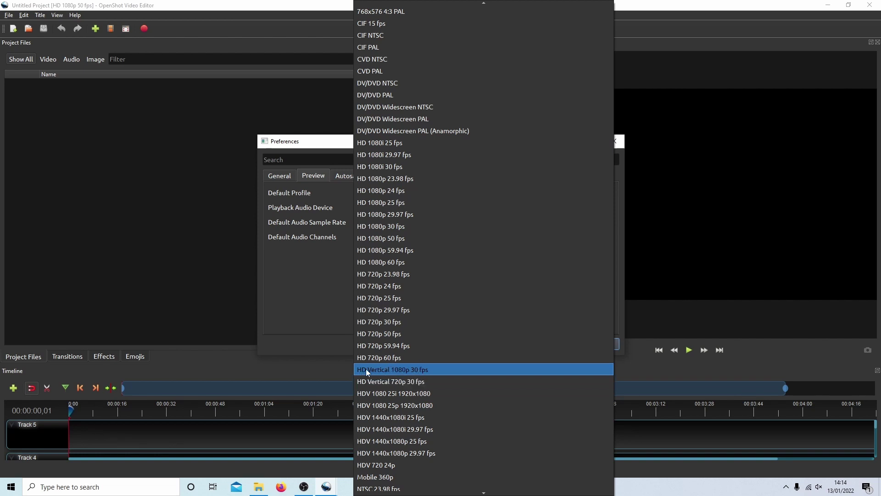
scroll(428, 344, down, 3)
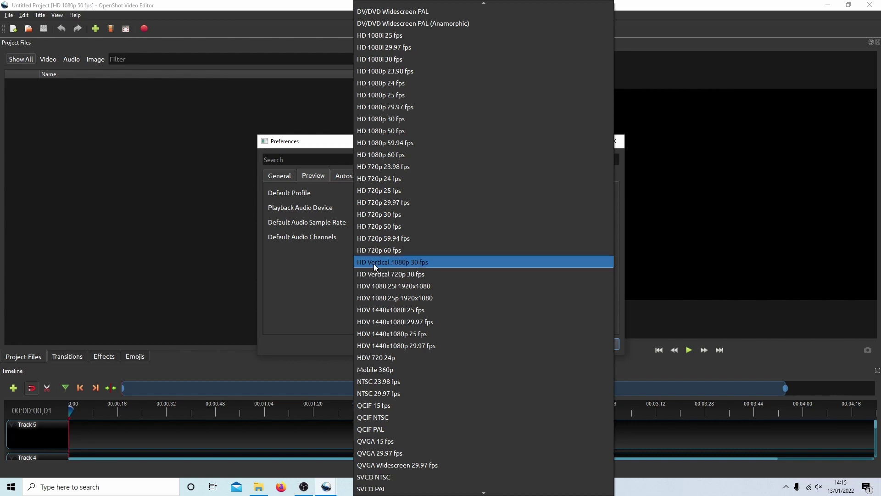
click(426, 264)
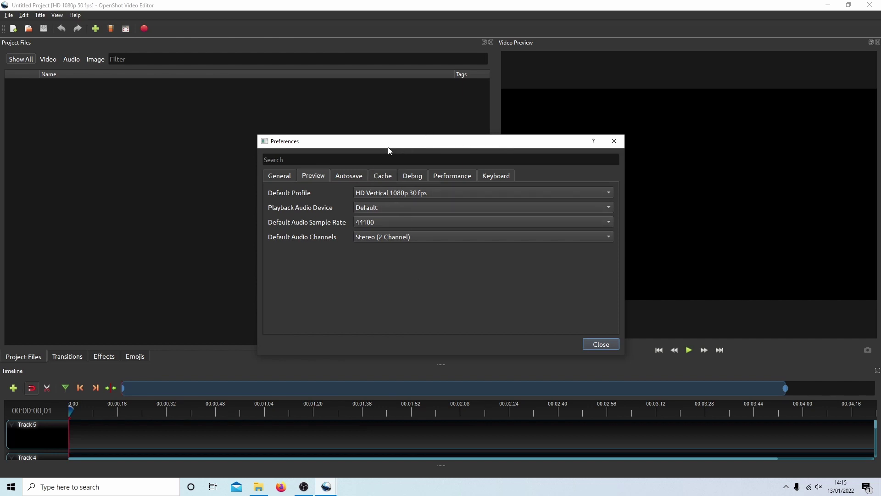
Step: Set the cache limit to 20000 MB, close the preferences and restart OpenShot to apply the changes
click(383, 176)
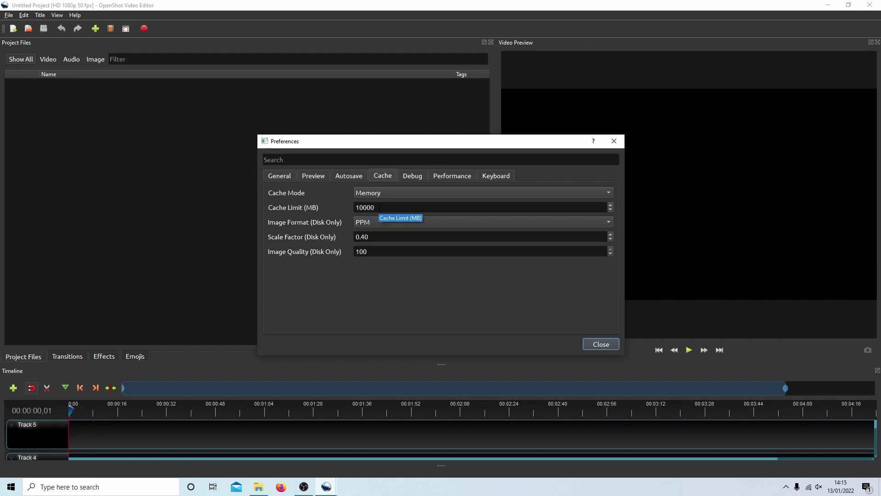
drag(379, 208, 351, 209)
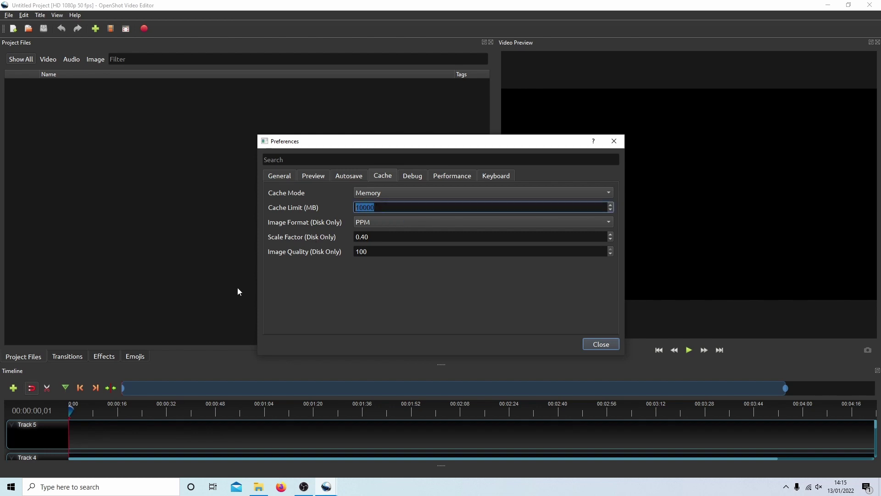
text(20000)
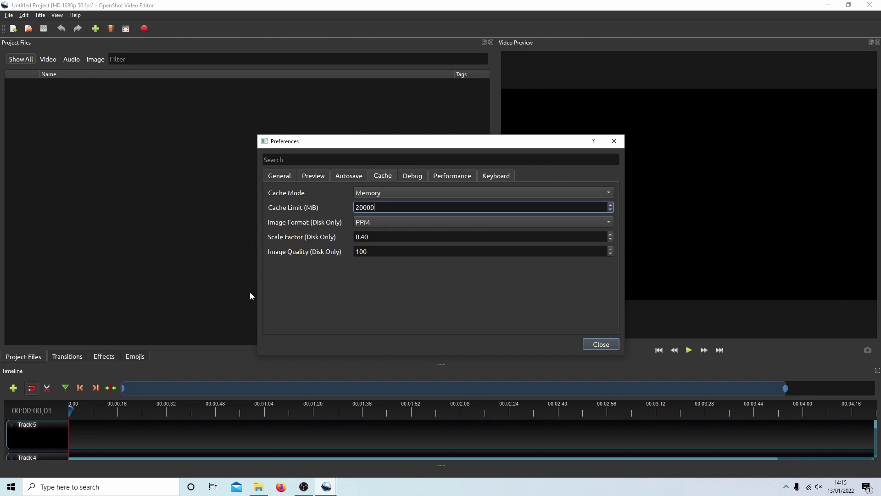
key(Return)
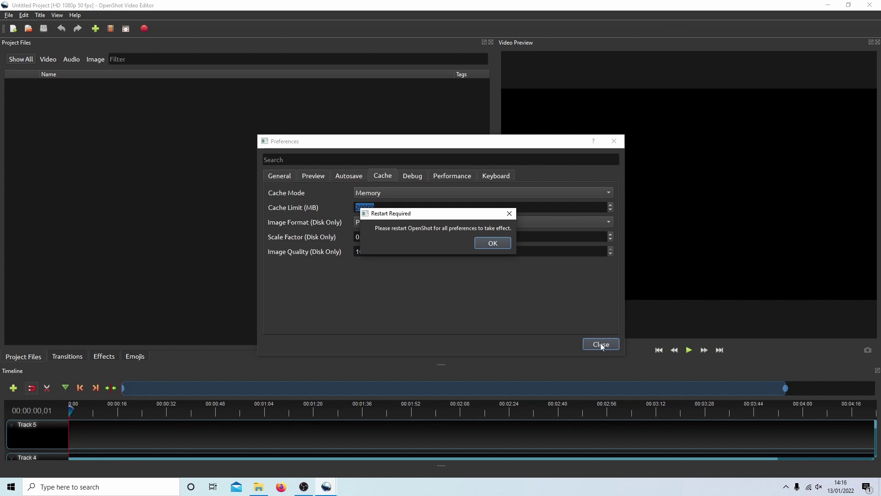
click(492, 243)
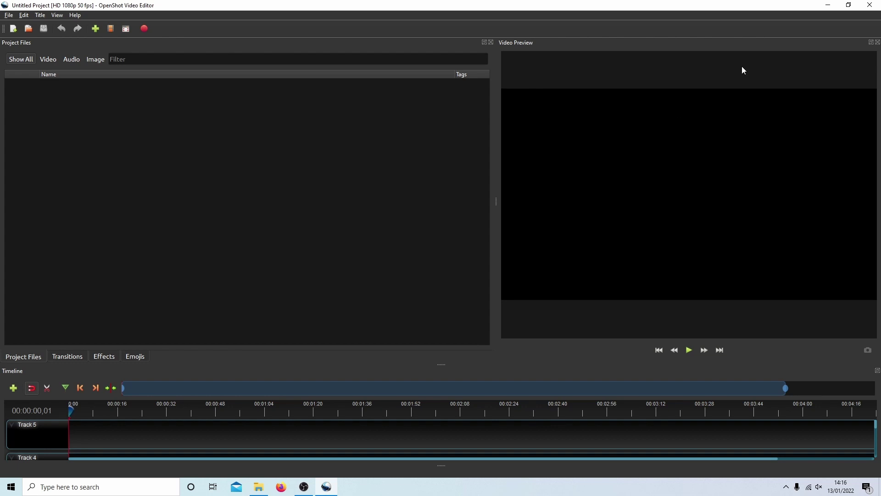
click(871, 9)
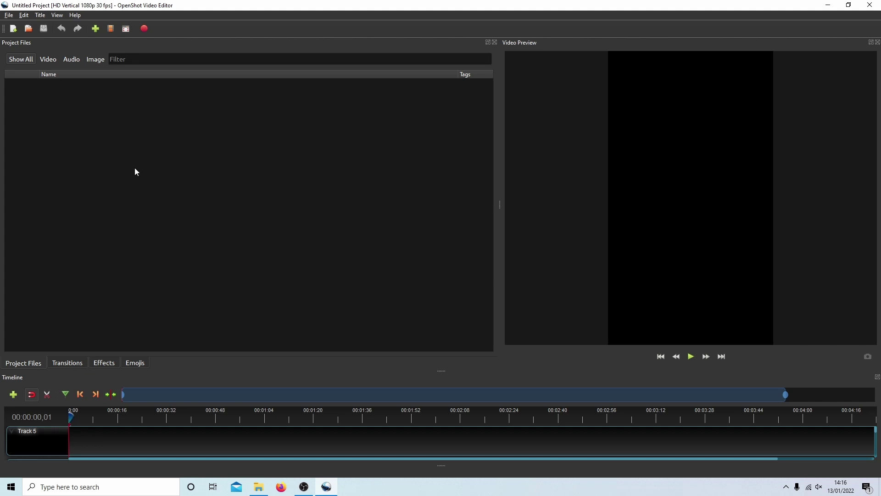
Step: Import CL1.mov, CL2.mov, CL3.mov and CL4.mov from the CLEVEDON videos folder into the project files
right_click(189, 124)
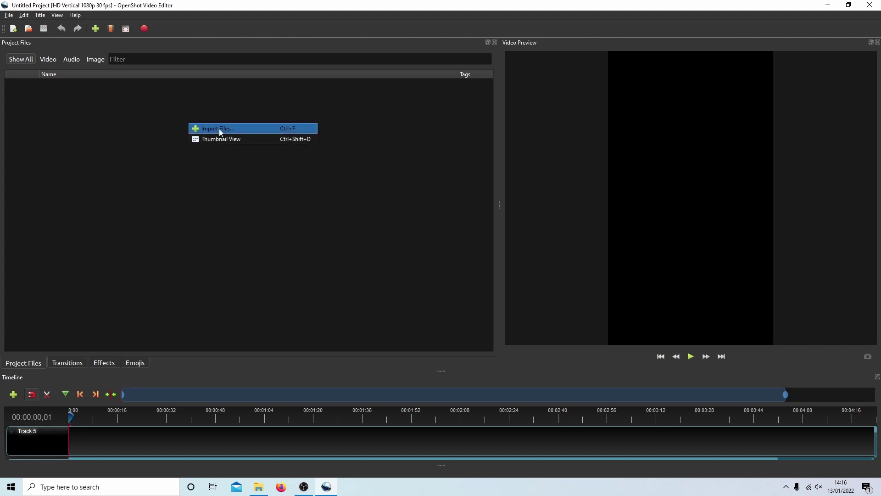
click(138, 122)
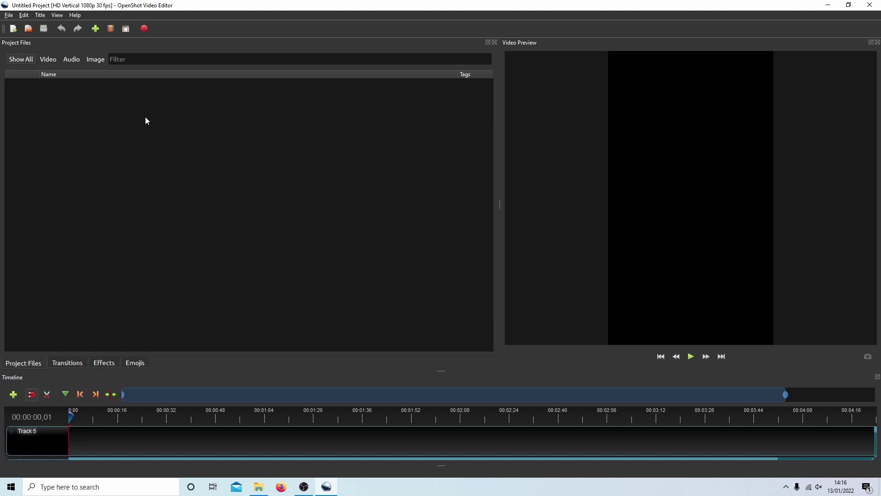
click(258, 488)
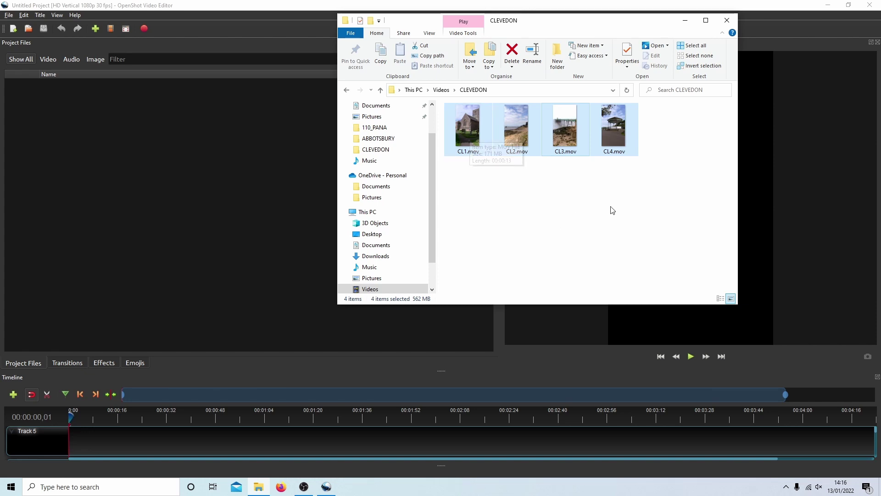
drag(574, 133, 58, 155)
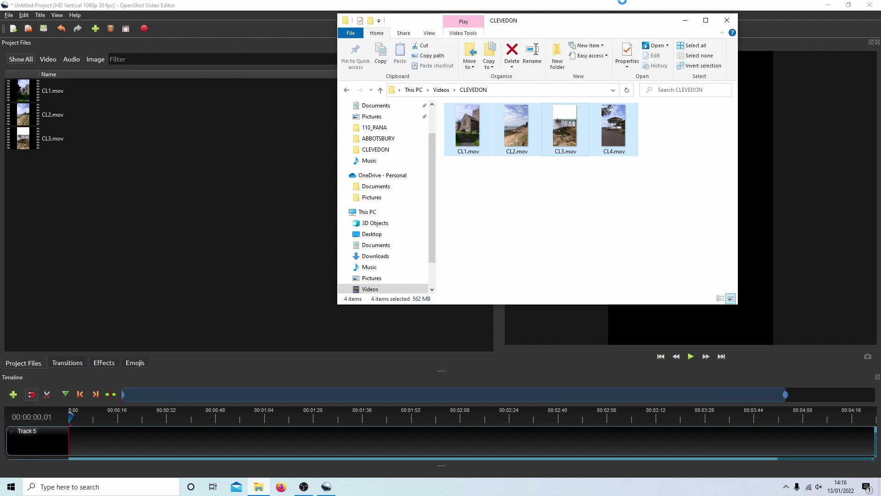
click(685, 27)
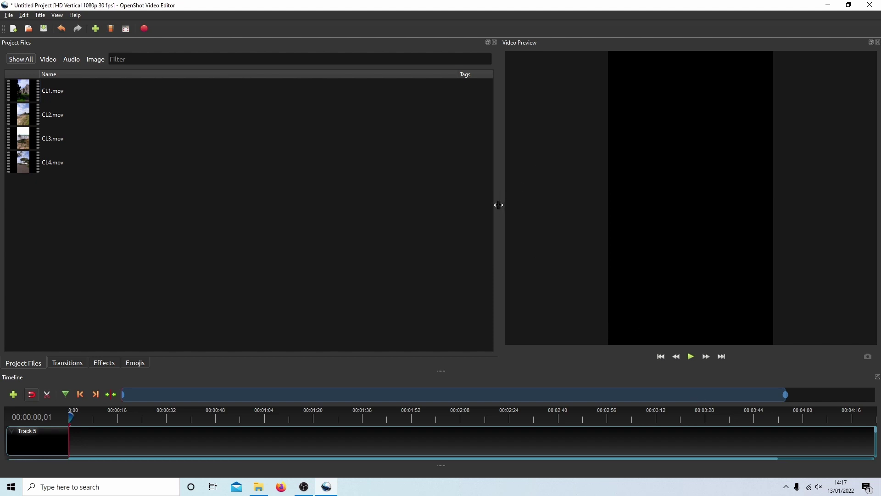
Step: Widen the video preview area, enlarge the timeline area and bring Track 1 into view
mouse_move(500, 205)
mouse_down()
mouse_move(528, 206)
mouse_move(437, 211)
mouse_move(483, 204)
mouse_up()
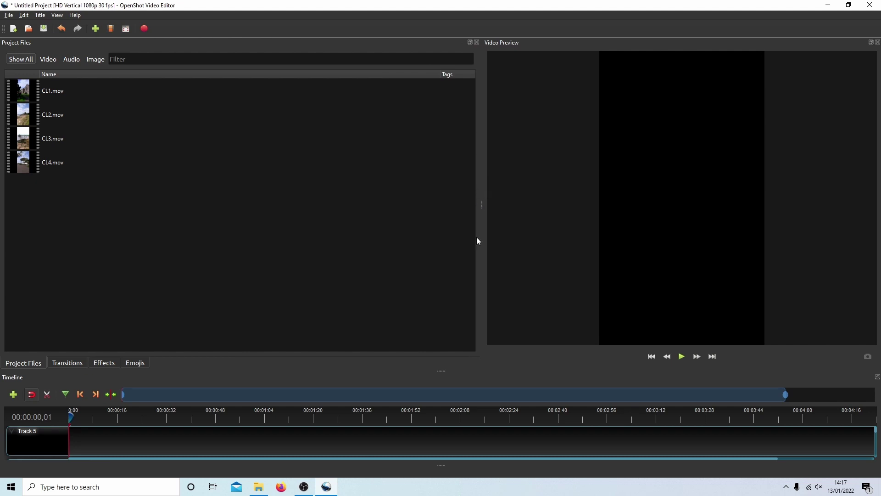
drag(440, 372, 437, 348)
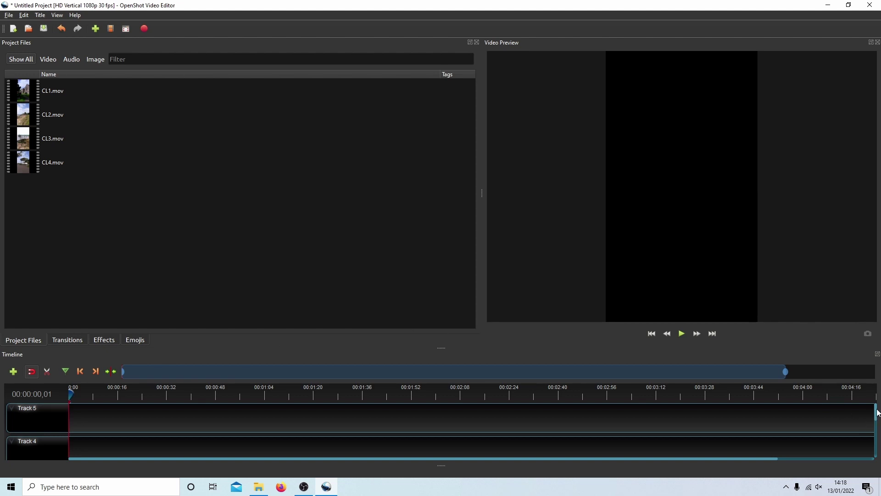
drag(878, 413, 877, 454)
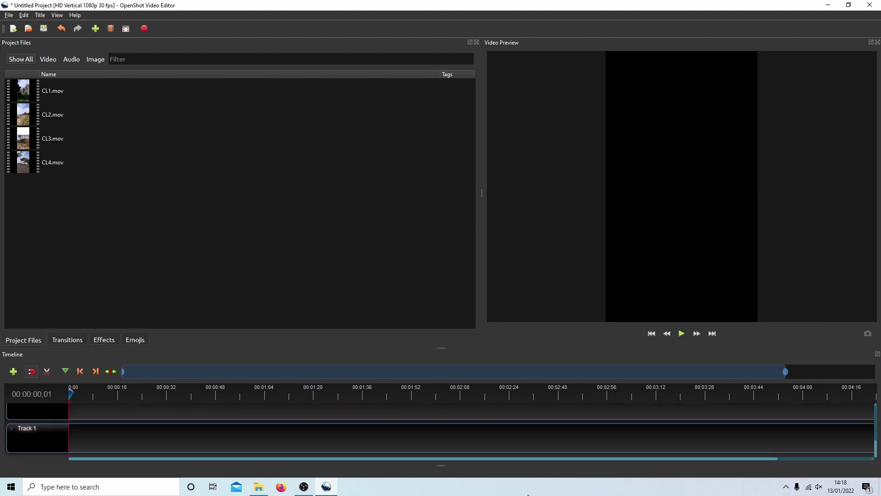
Step: Place CL1.mov, CL2.mov, CL3.mov and CL4.mov end to end on Track 1, starting at zero
click(25, 90)
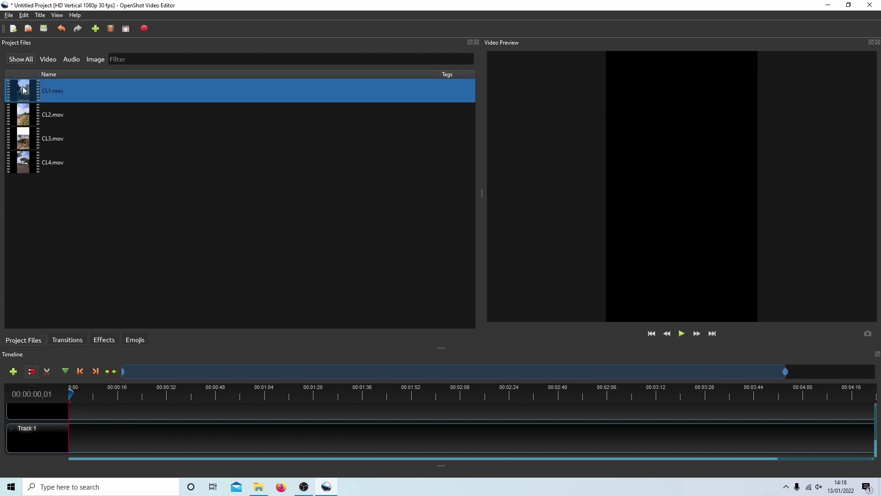
drag(25, 90, 75, 442)
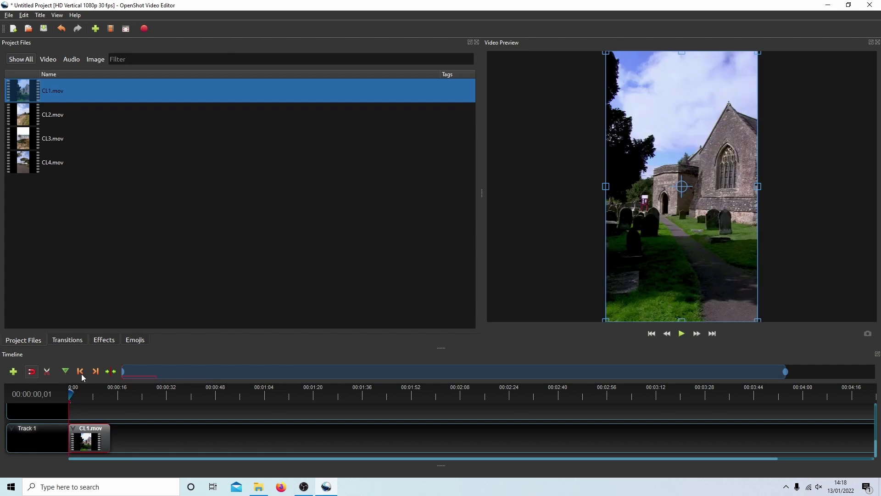
drag(30, 114, 115, 434)
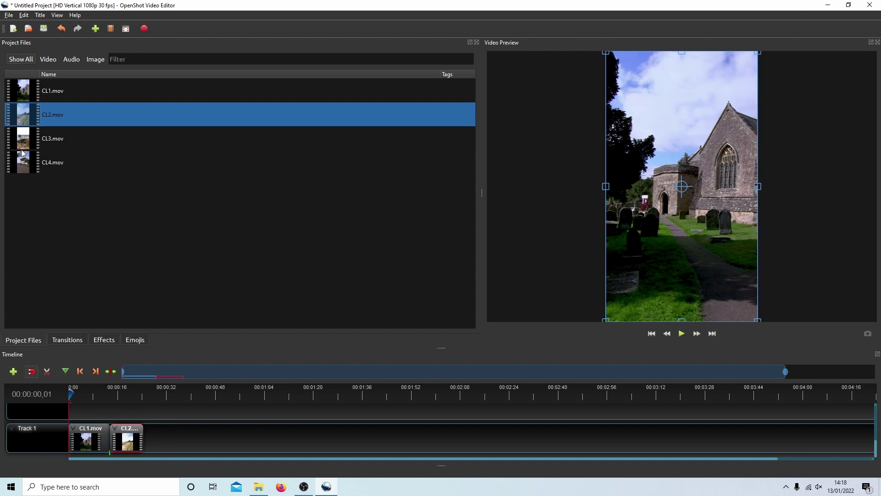
drag(23, 140, 150, 439)
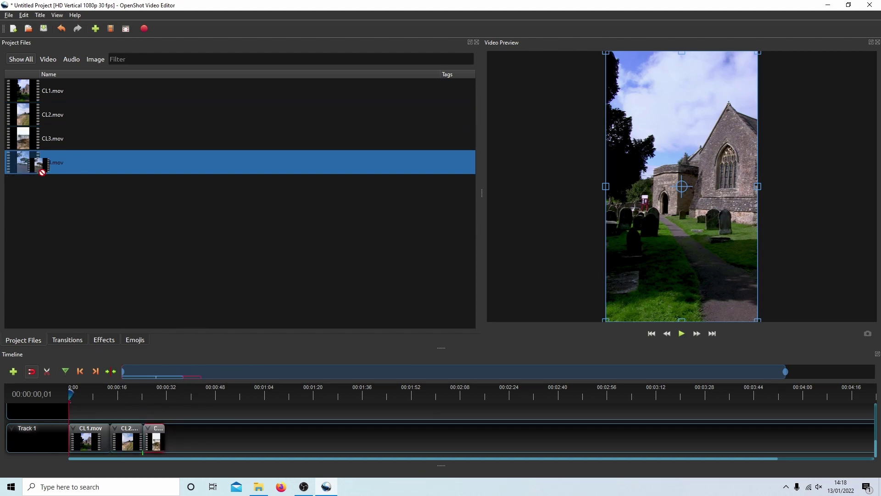
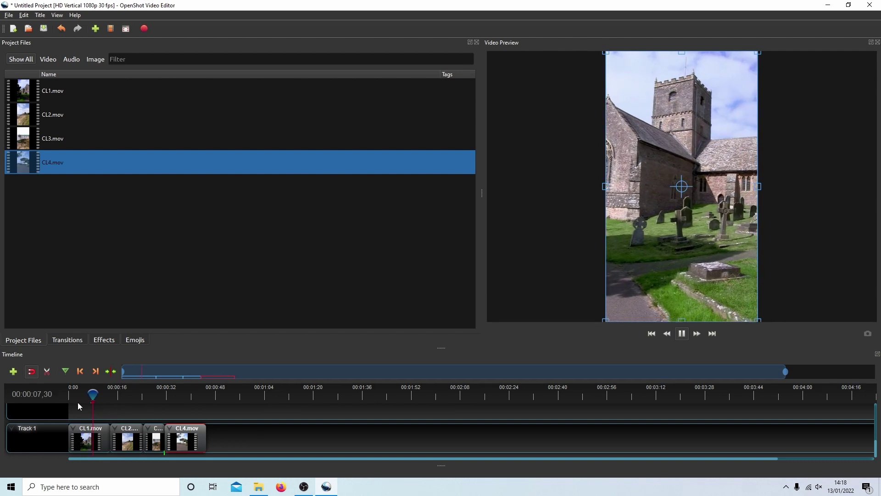
Step: Preview the first clip's playback and return the playhead to the start of the timeline
click(682, 333)
drag(100, 397, 70, 397)
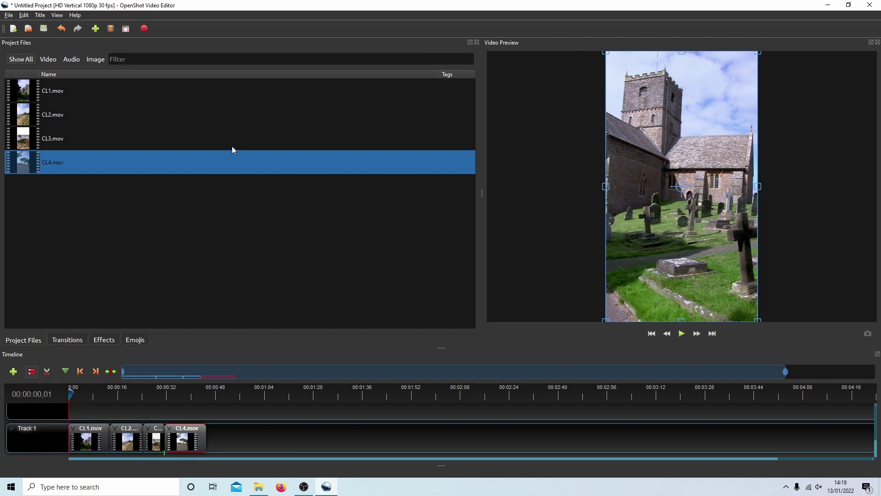
Step: Set the cache limit to 19999 MB in the preferences and close them
click(24, 15)
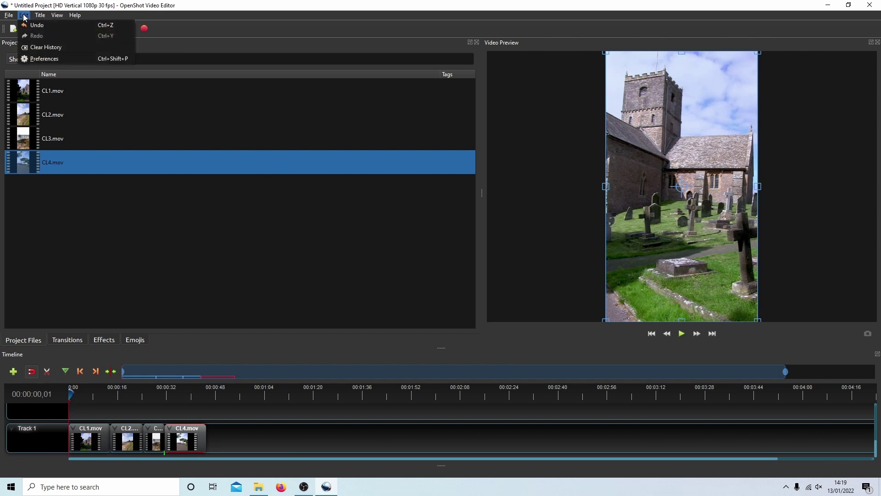
click(39, 62)
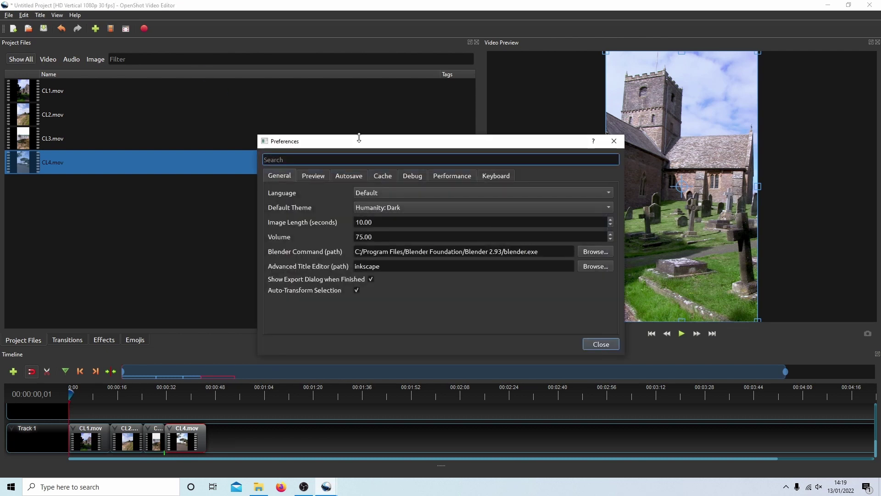
click(384, 176)
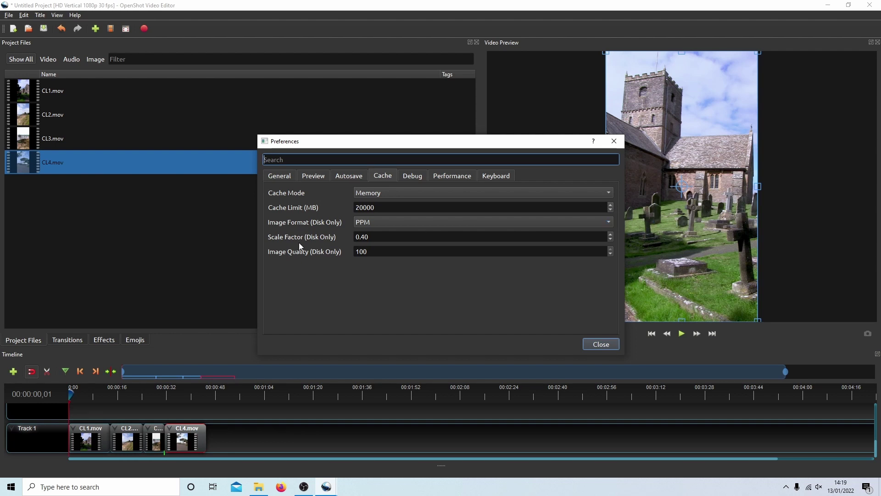
click(612, 211)
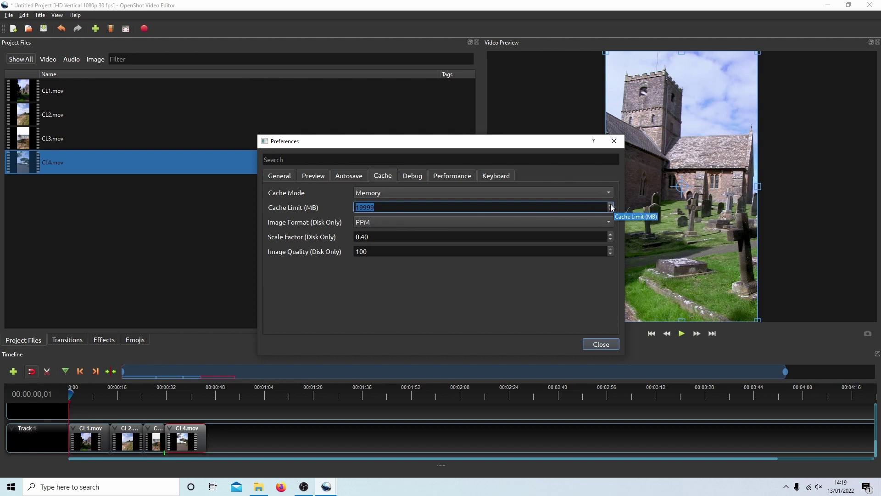
click(600, 345)
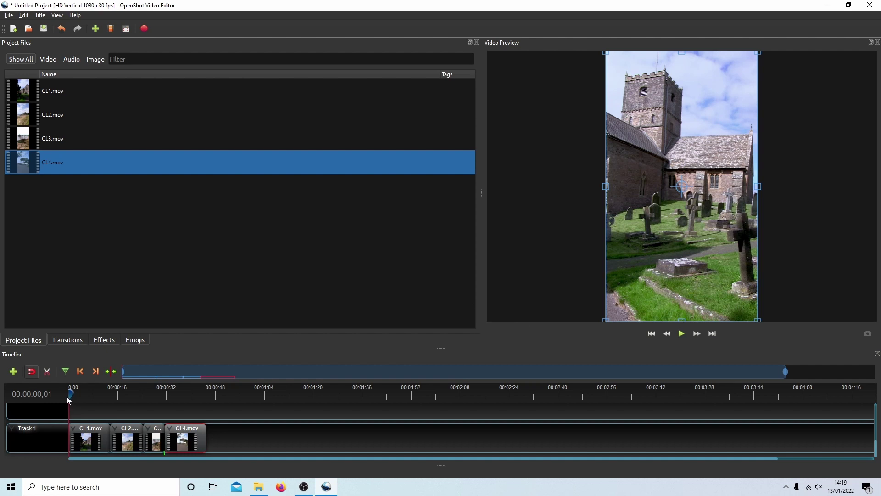
Step: Run playback to the end of CL4.mov and return the playhead to 00:00:03,14 in CL1.mov
click(697, 335)
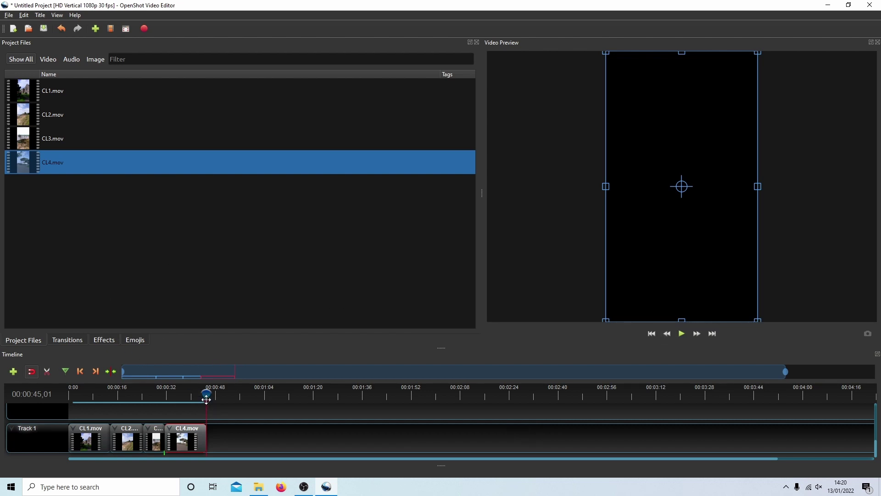
drag(207, 394, 79, 391)
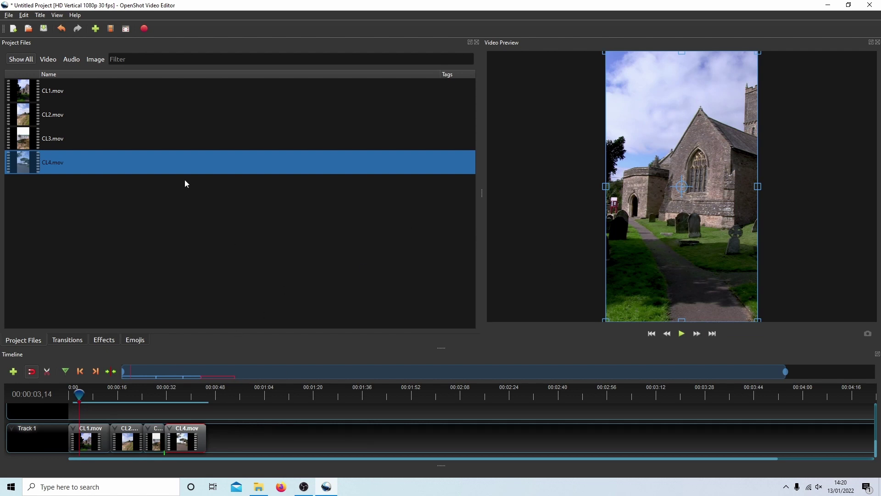
Step: Add a timeline marker at 00:00:03,14 and move the playhead to 00:00:10,12 in CL1.mov
click(65, 374)
click(81, 393)
drag(81, 394, 102, 392)
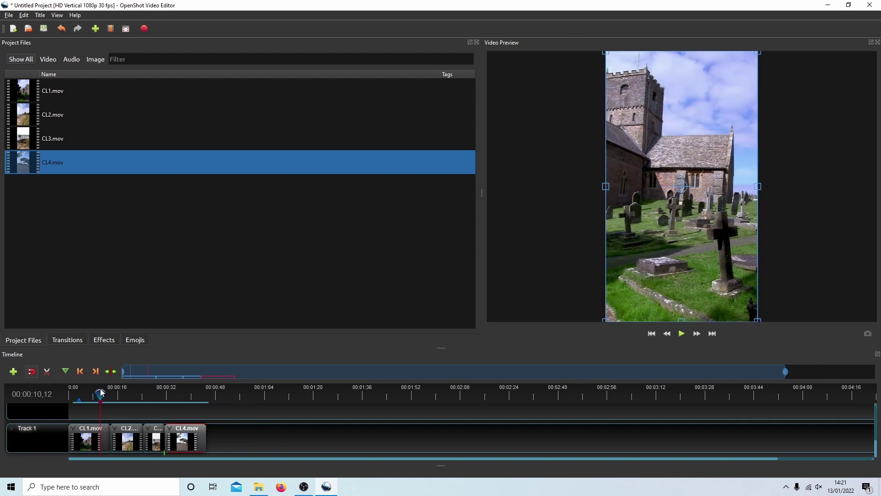
Step: Add timeline markers at 00:00:10,12, 00:00:15,28 and 00:00:21,10
click(67, 371)
drag(100, 394, 117, 393)
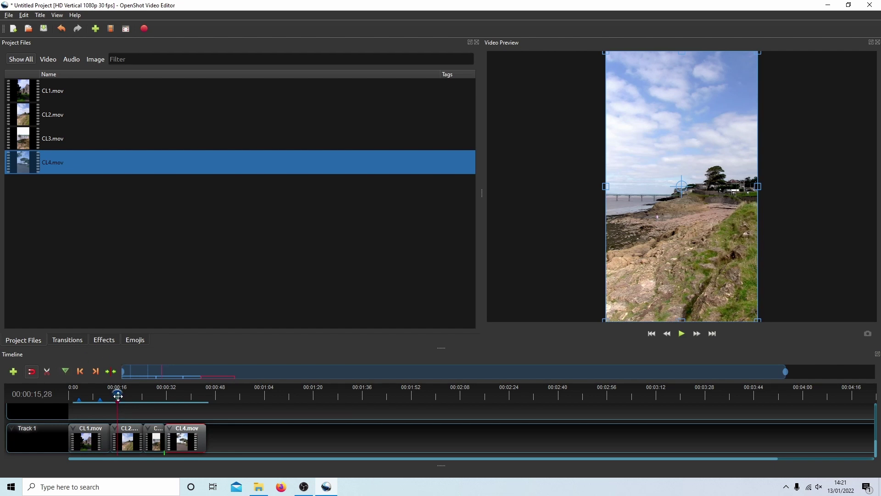
drag(118, 395, 134, 394)
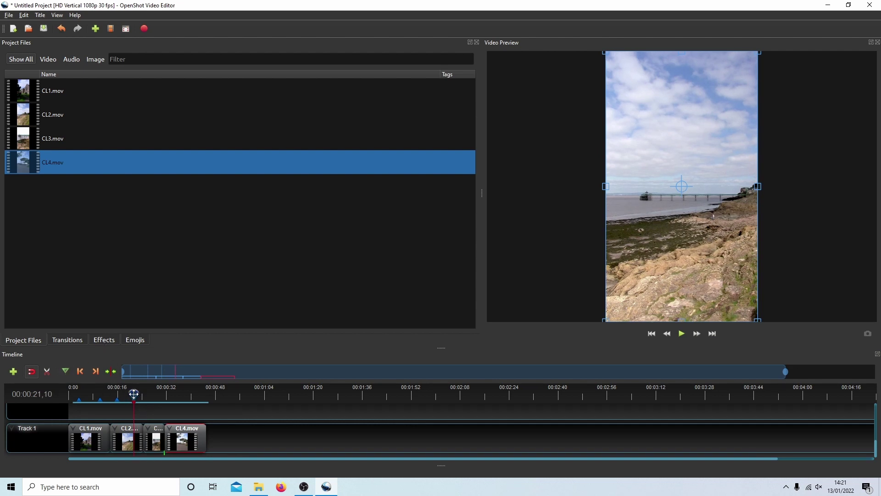
Step: Add timeline markers at 00:00:24,24, 00:00:29,17, 00:00:34,02 and 00:00:42,06, and return the playhead to the start
drag(134, 395, 145, 395)
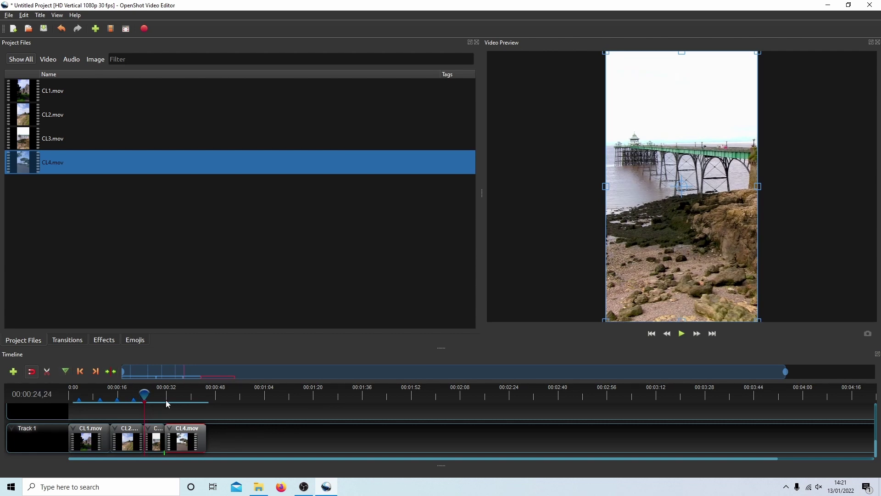
drag(143, 391, 160, 393)
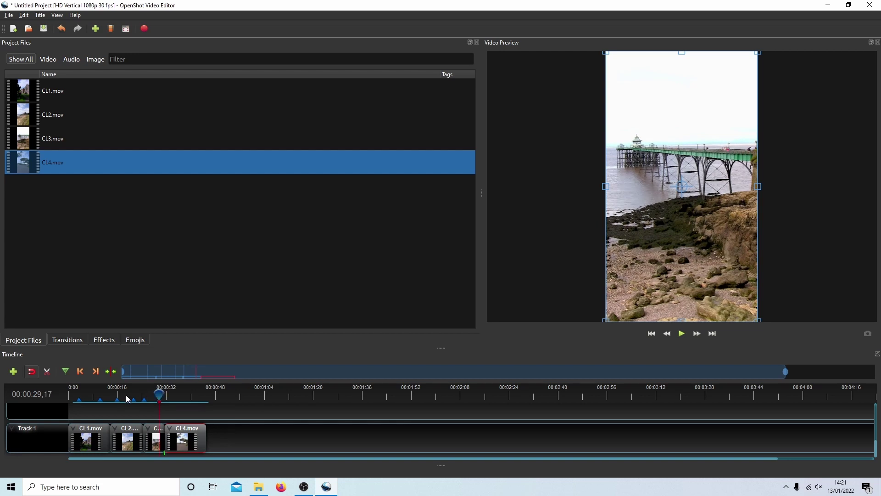
click(68, 373)
drag(160, 394, 198, 392)
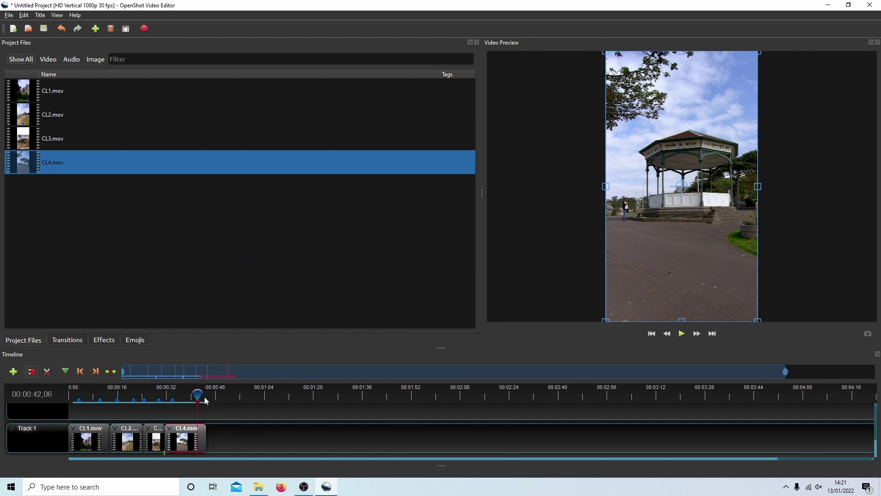
drag(198, 392, 70, 391)
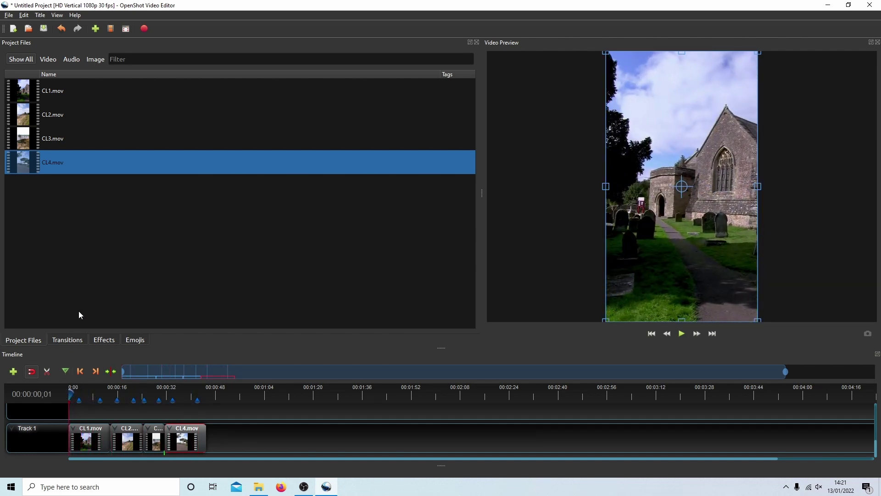
Step: Trim CL1.mov by slicing at the 00:00:03,14 marker keeping the right side and at the 00:00:10,12 marker keeping the left side
click(96, 372)
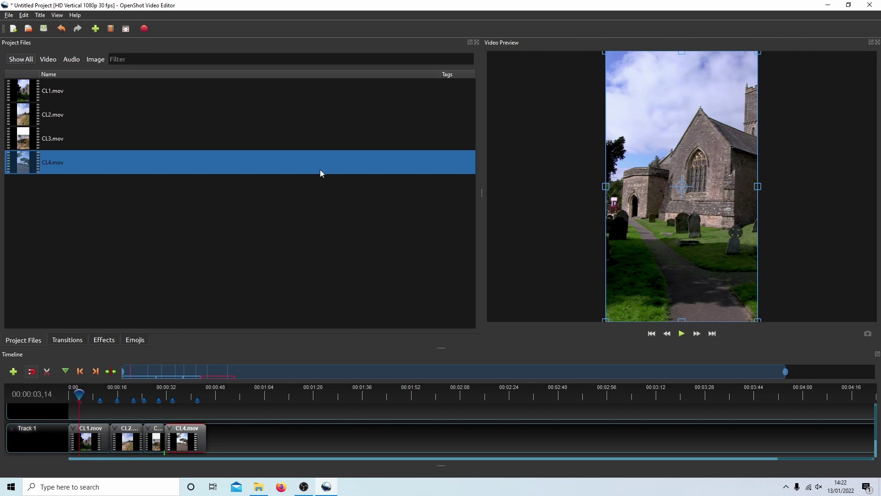
right_click(80, 398)
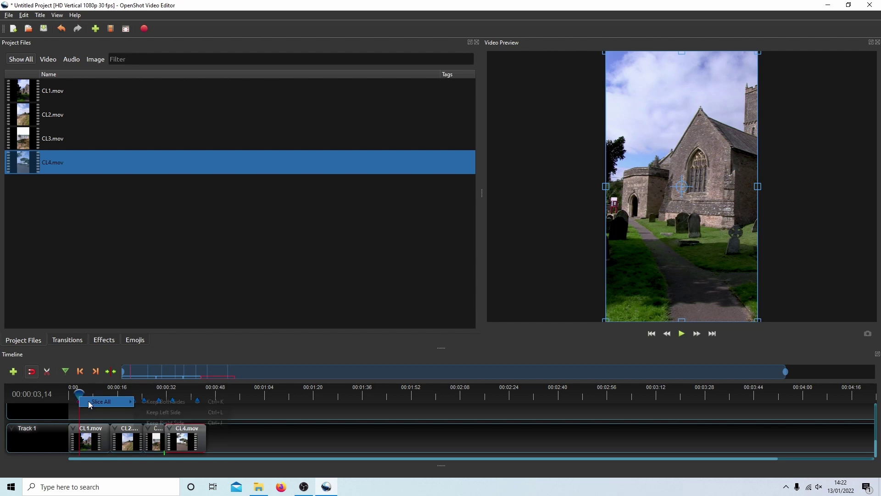
mouse_move(90, 405)
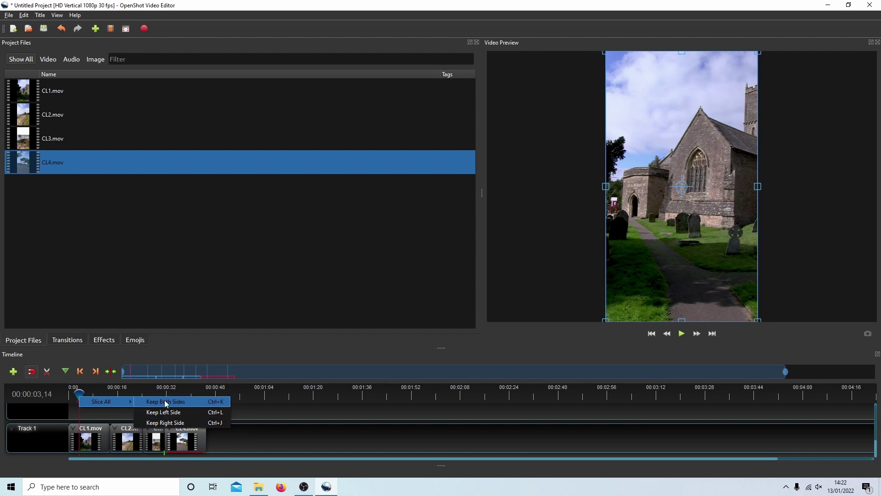
click(172, 424)
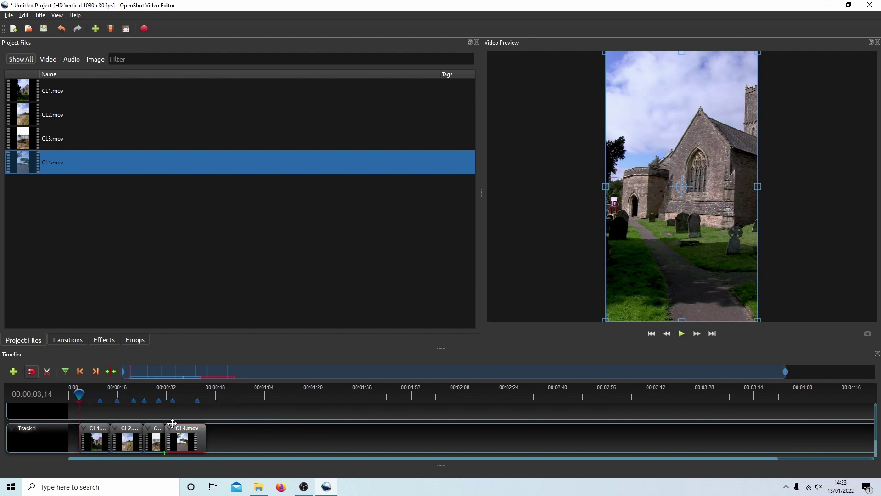
click(95, 372)
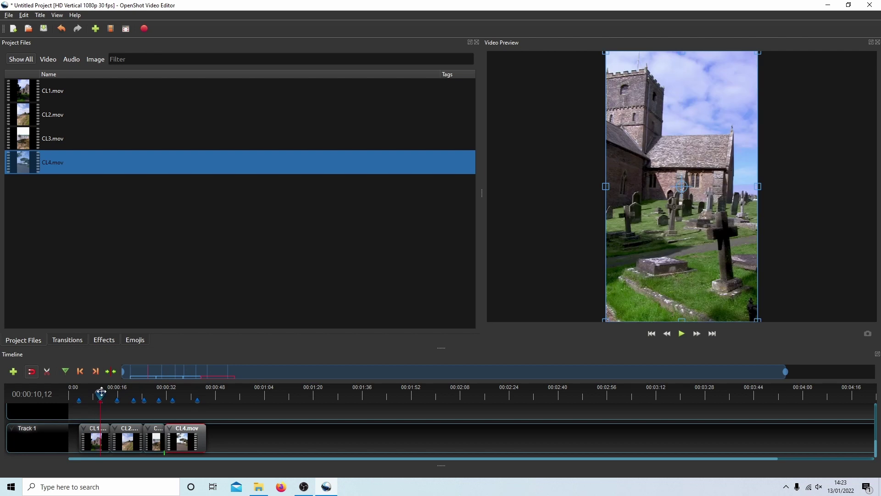
right_click(101, 391)
mouse_move(117, 396)
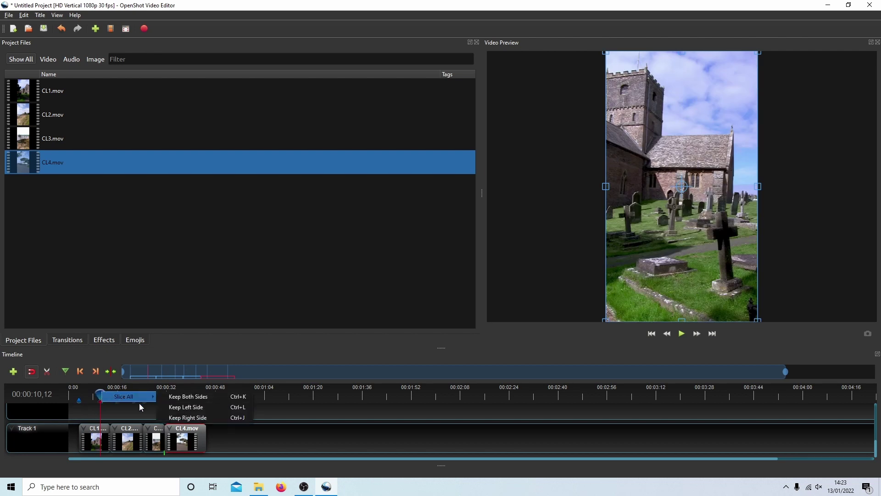
click(198, 411)
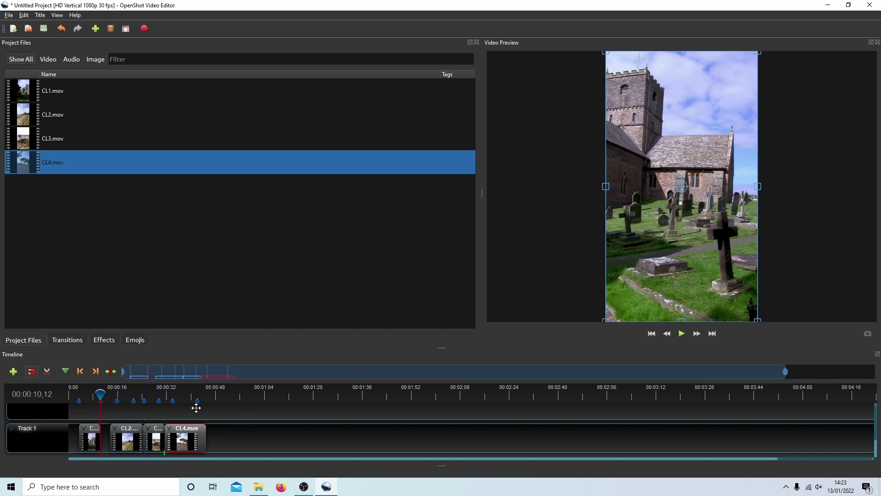
Step: Trim CL2.mov by slicing at the 00:00:15,28 marker keeping the right side and at the 00:00:21,10 marker keeping the left side
click(96, 375)
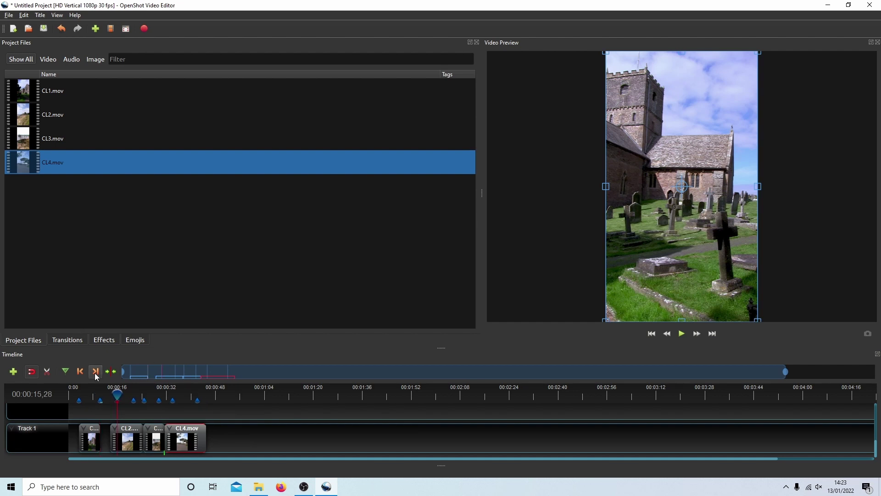
right_click(115, 391)
mouse_move(128, 400)
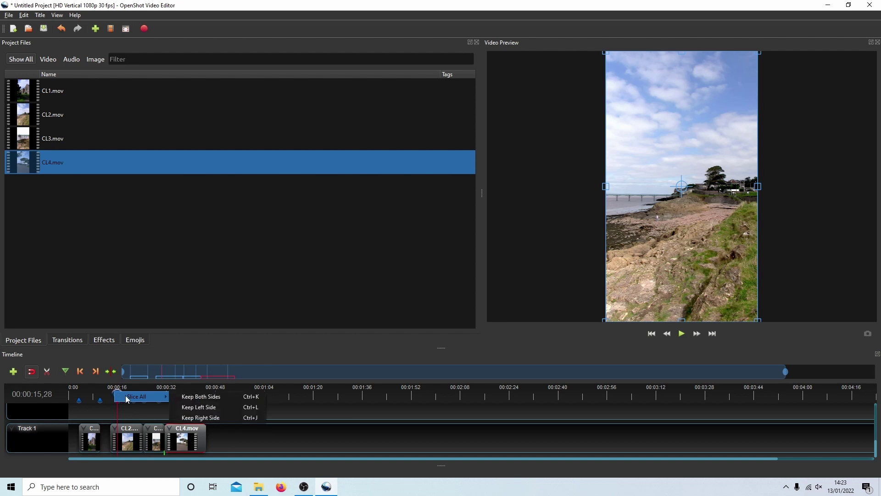
click(198, 418)
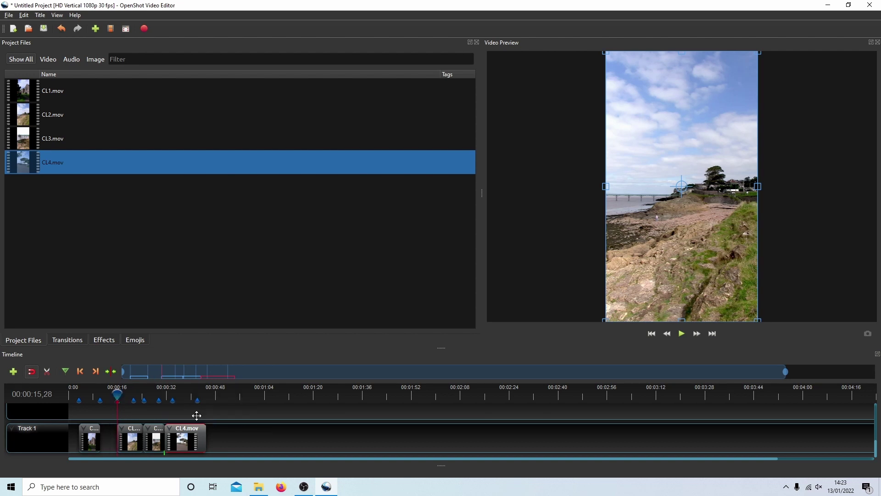
click(96, 371)
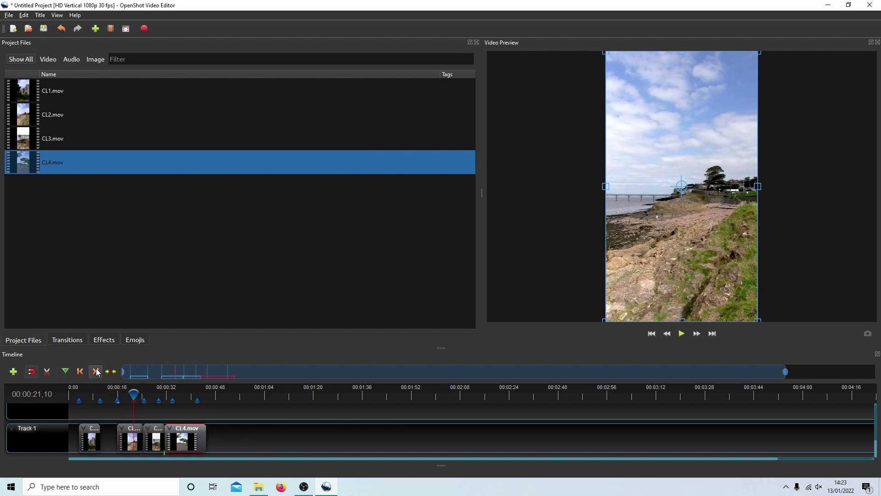
right_click(136, 396)
mouse_move(157, 401)
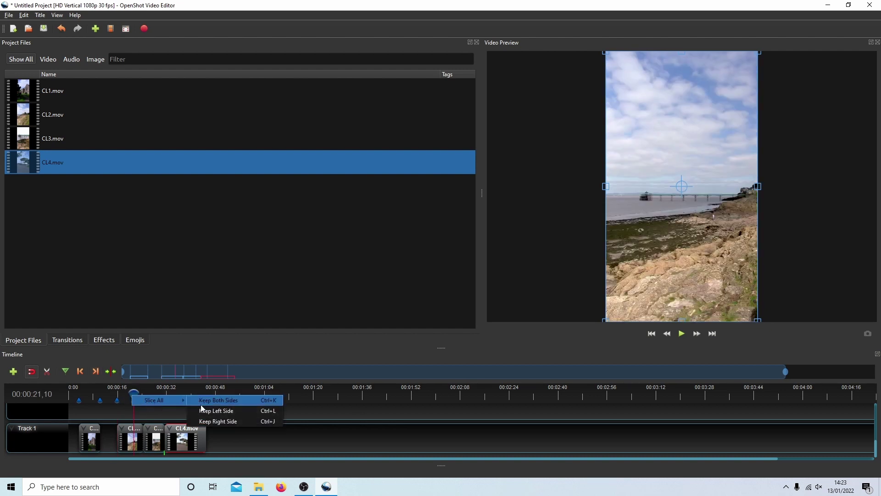
click(215, 411)
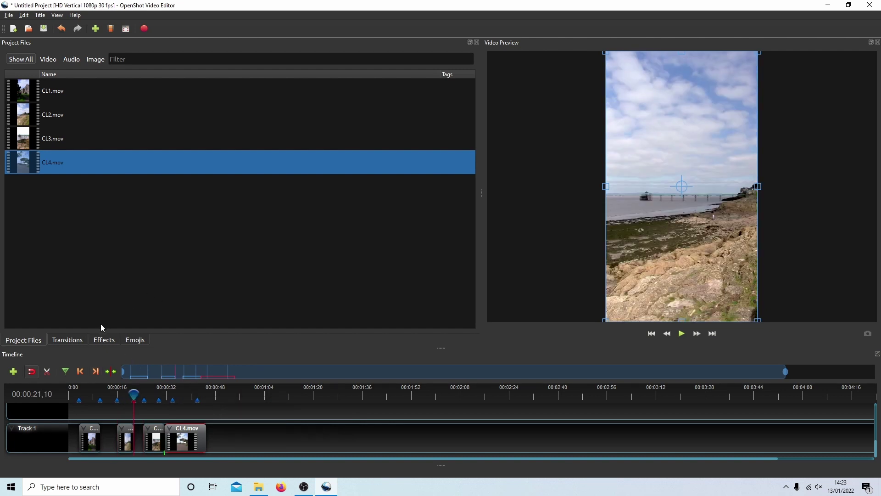
Step: Trim CL3.mov by slicing at the 00:00:24,24 marker keeping the right side and at the 00:00:29,17 marker keeping the left side
click(95, 372)
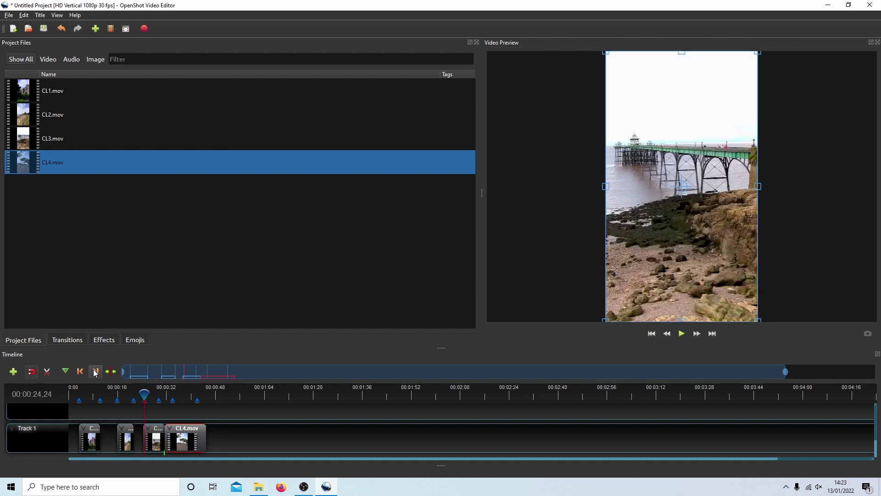
right_click(145, 395)
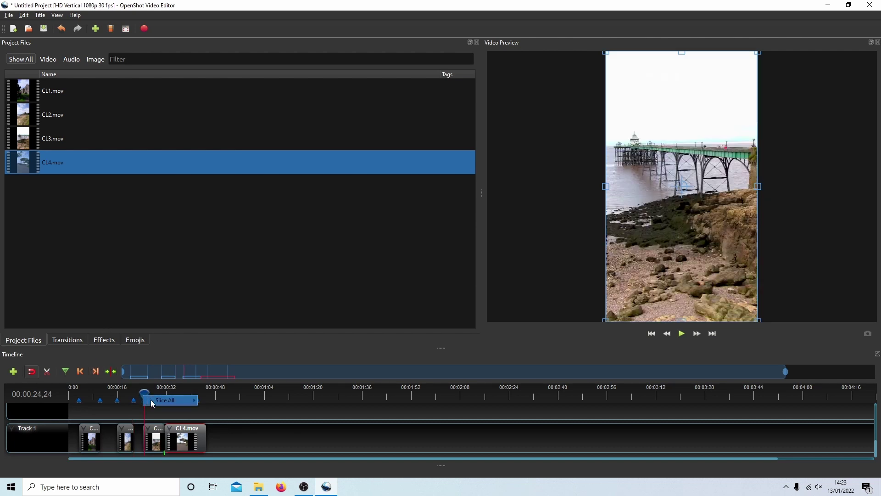
mouse_move(159, 401)
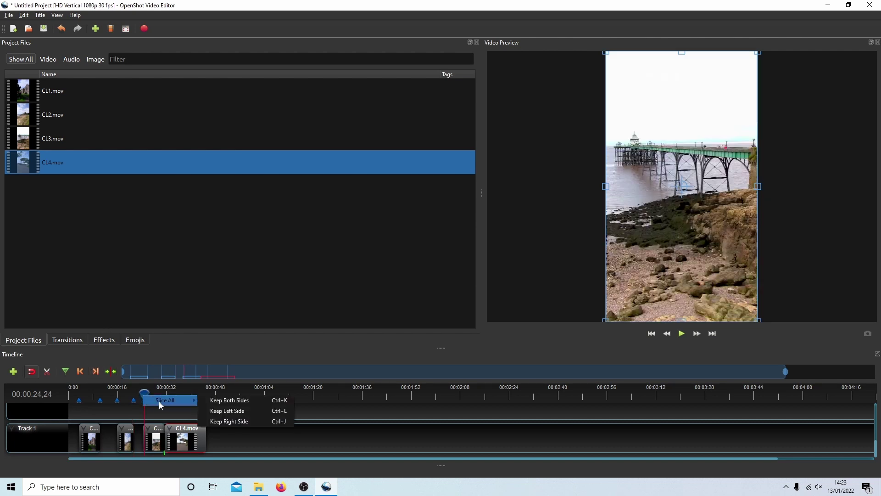
click(227, 421)
click(97, 372)
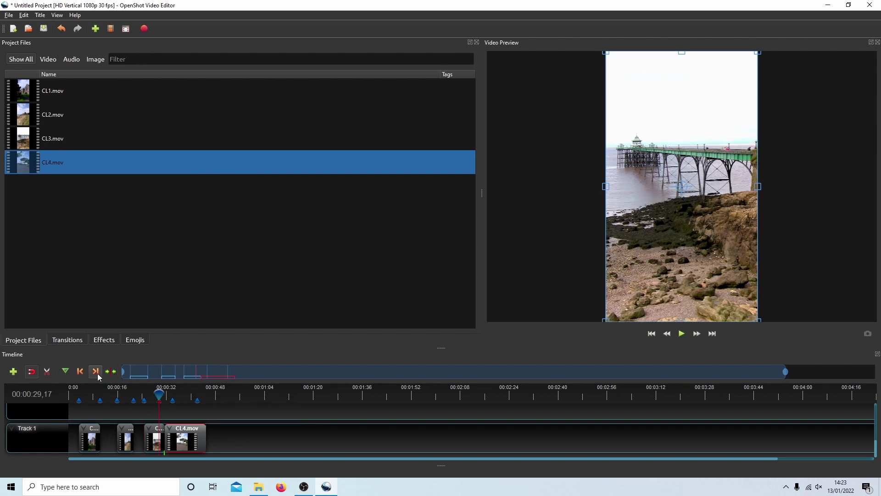
right_click(159, 399)
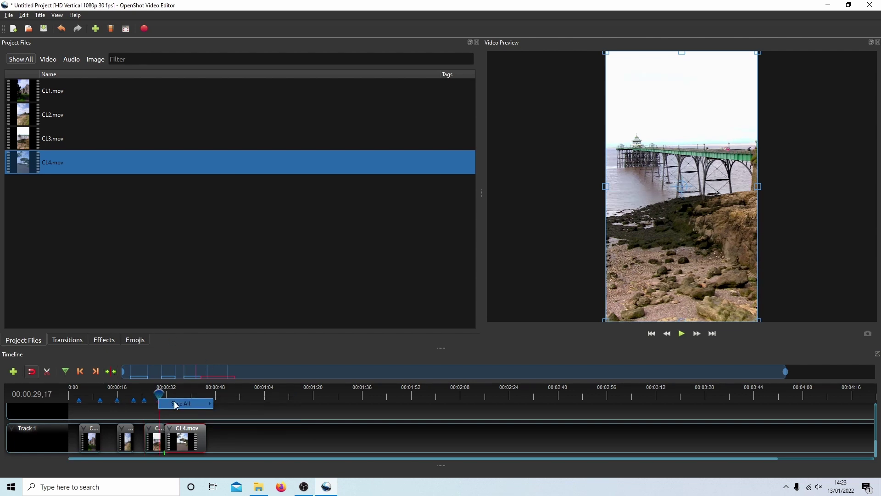
mouse_move(184, 404)
click(242, 414)
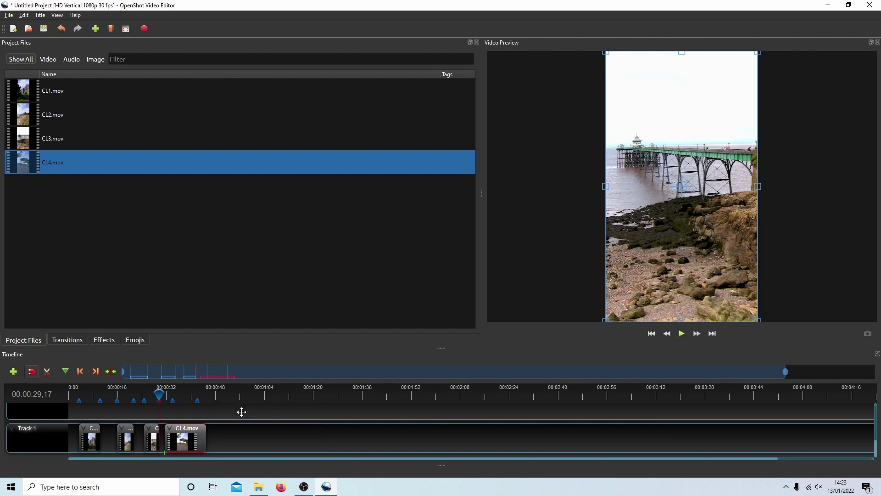
Step: Trim CL4.mov by slicing at the 00:00:34,02 marker keeping the right side and at the 00:00:42,06 marker keeping the left side
click(97, 371)
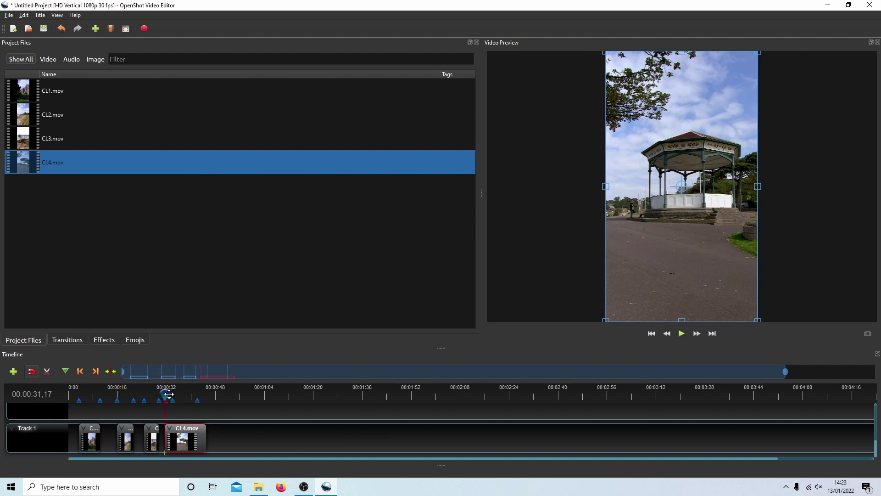
click(96, 371)
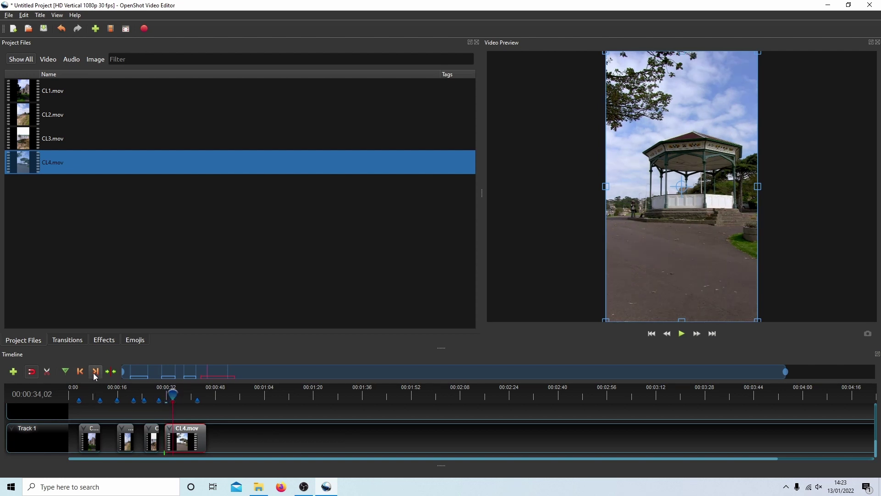
right_click(172, 395)
mouse_move(183, 401)
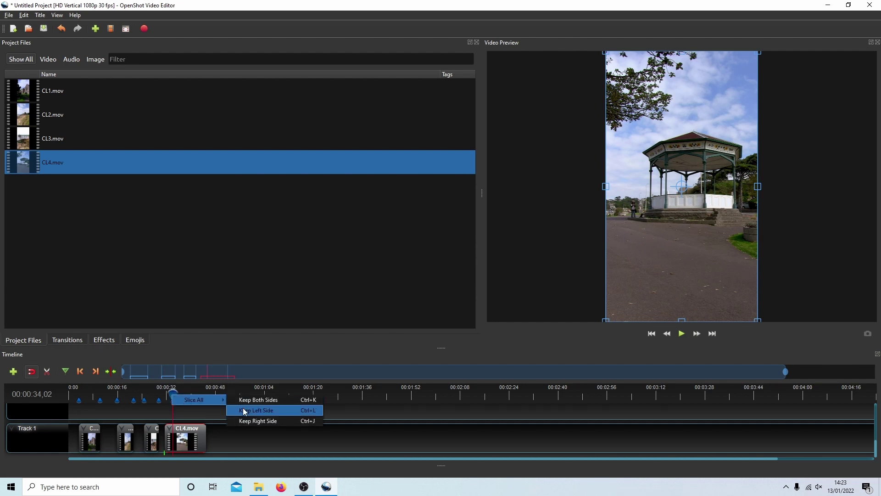
click(247, 421)
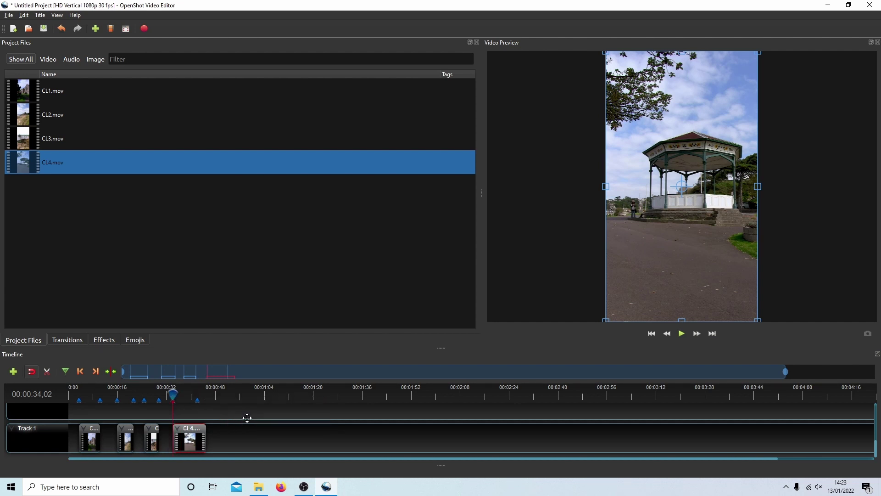
click(94, 374)
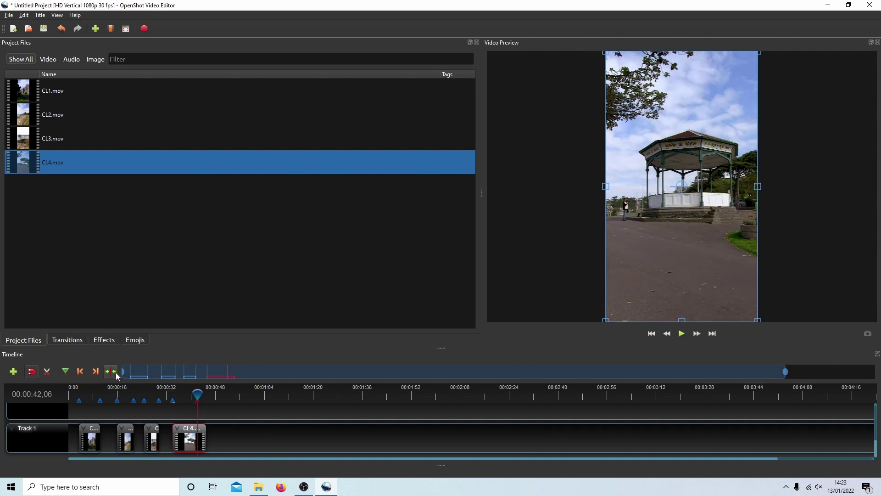
right_click(198, 394)
mouse_move(230, 399)
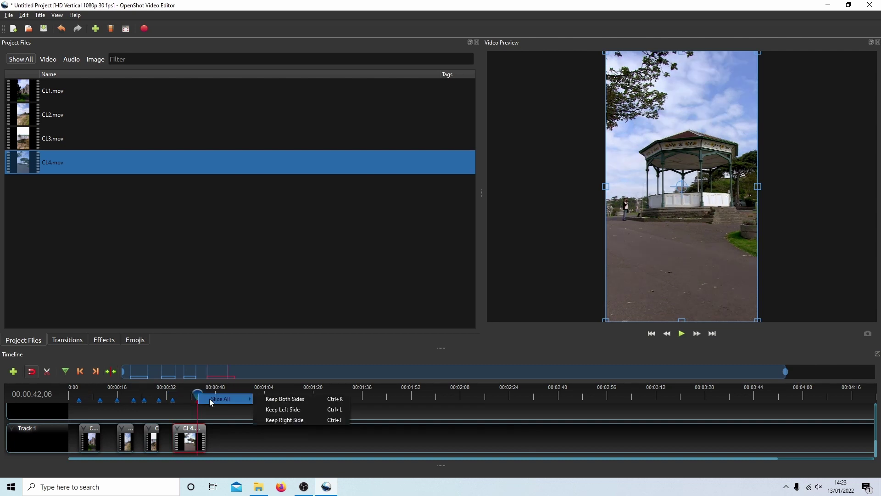
click(287, 408)
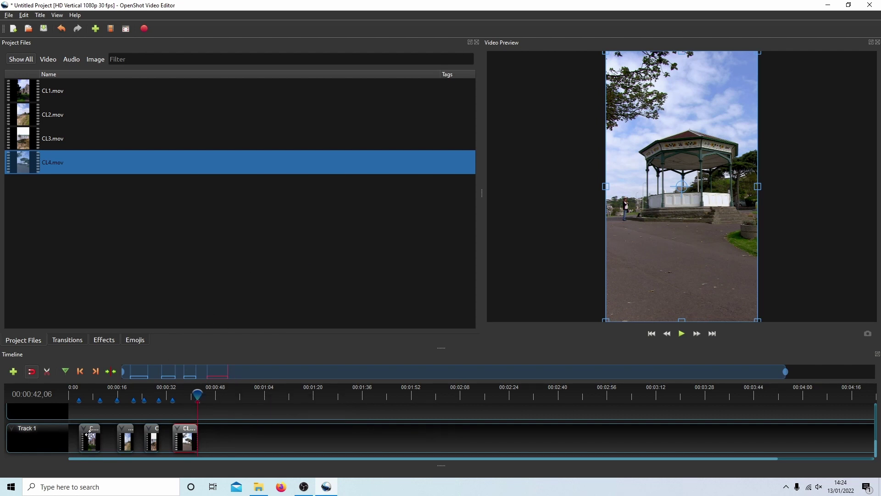
Step: Move the four trimmed clips end to end from the start of Track 1 and return the playhead to the start
mouse_move(90, 435)
mouse_down()
mouse_move(80, 435)
mouse_move(100, 436)
mouse_up()
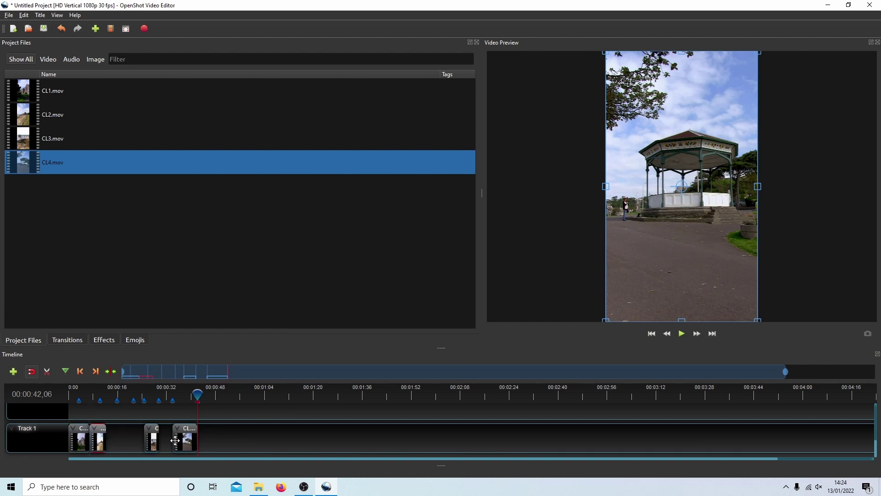
drag(152, 431, 113, 432)
drag(187, 440, 135, 439)
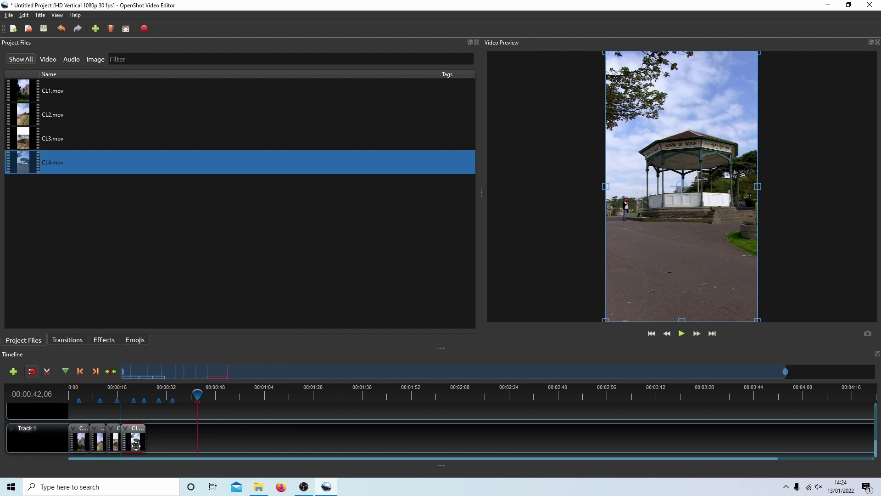
click(652, 334)
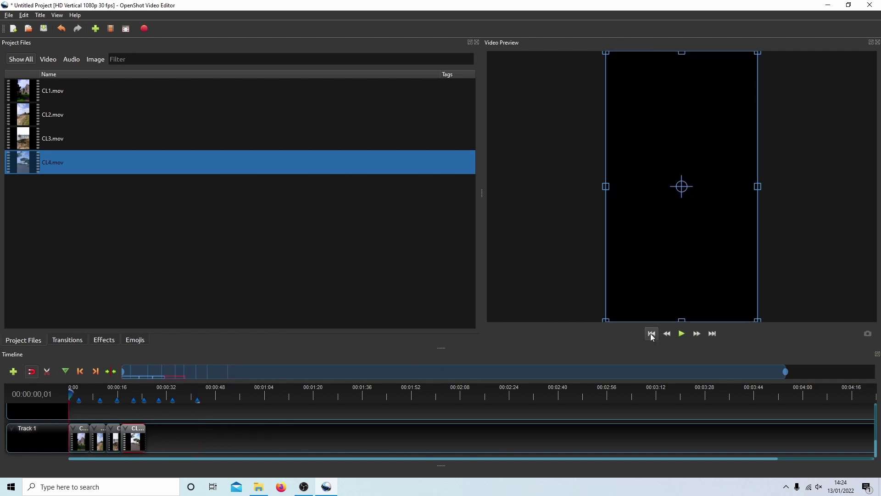
Step: Play the joined sequence through, then replay it from the start and pause it during the second clip
click(684, 335)
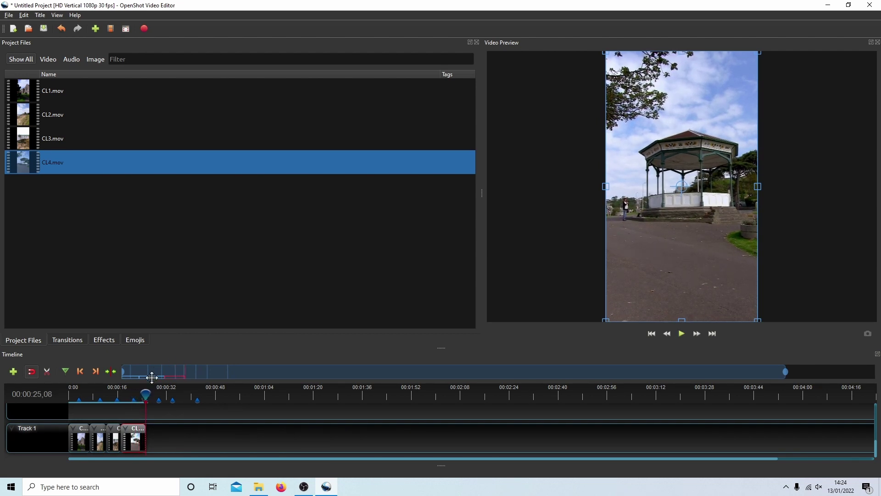
drag(145, 393, 70, 394)
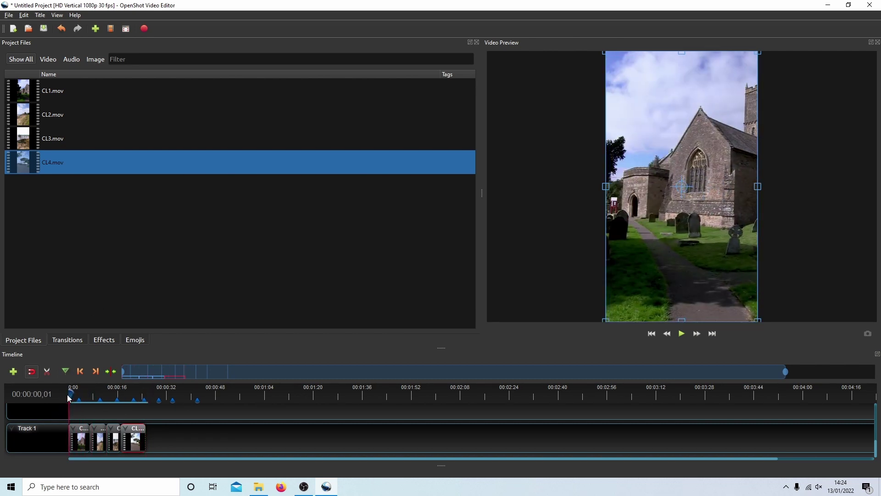
click(681, 335)
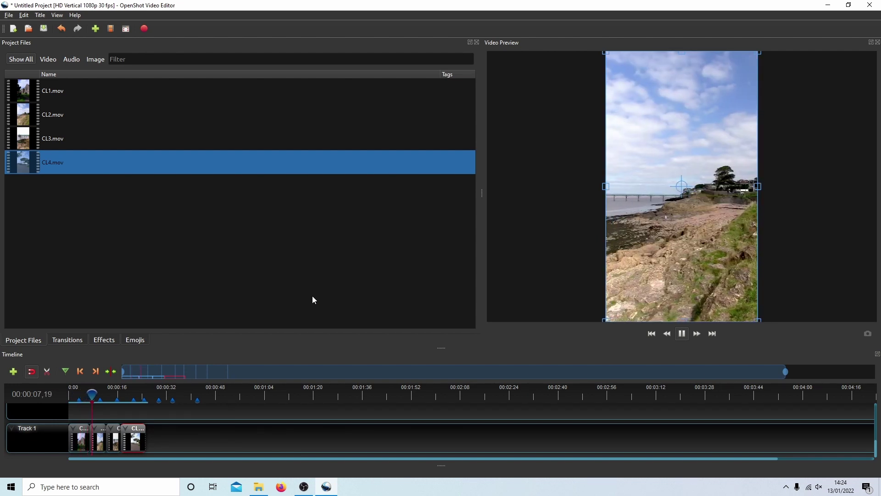
click(682, 333)
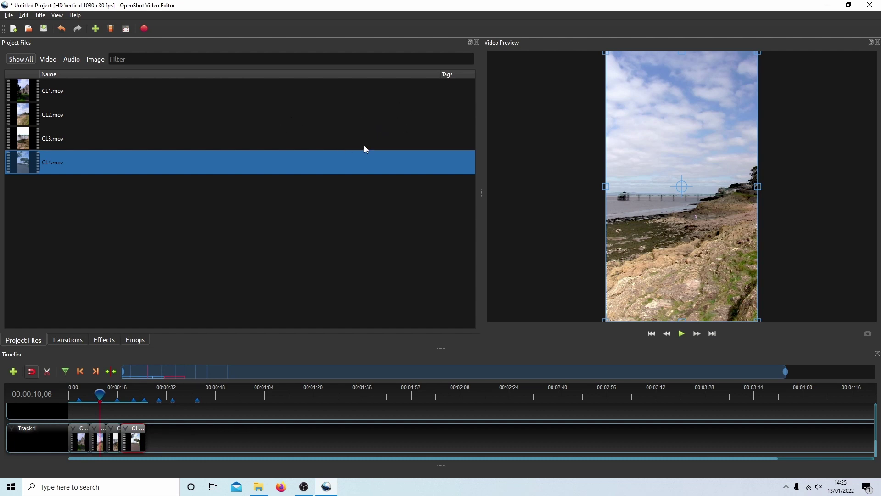
Step: Set up a video export with the file name CLEVEDON and the Desktop as its destination folder
click(146, 29)
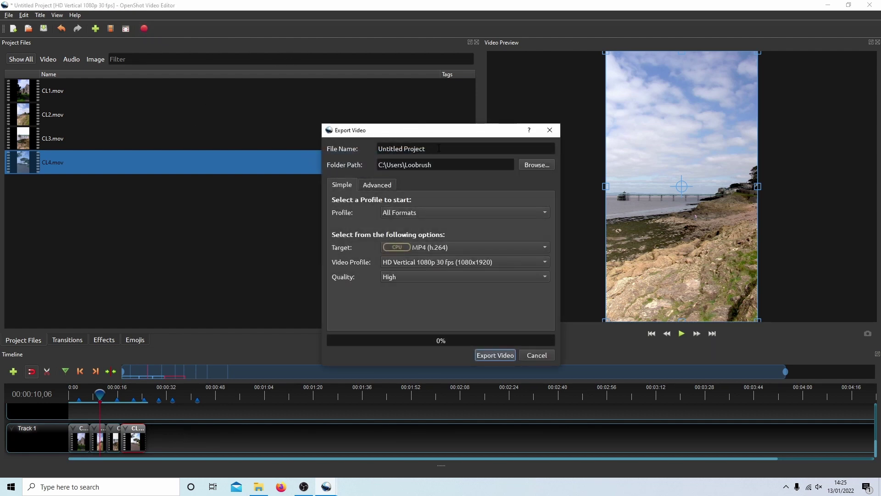
drag(428, 148, 369, 147)
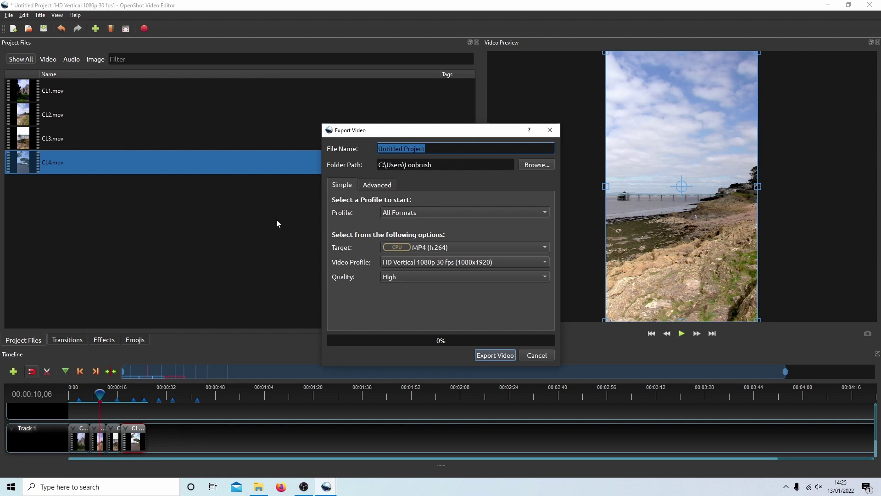
text(C)
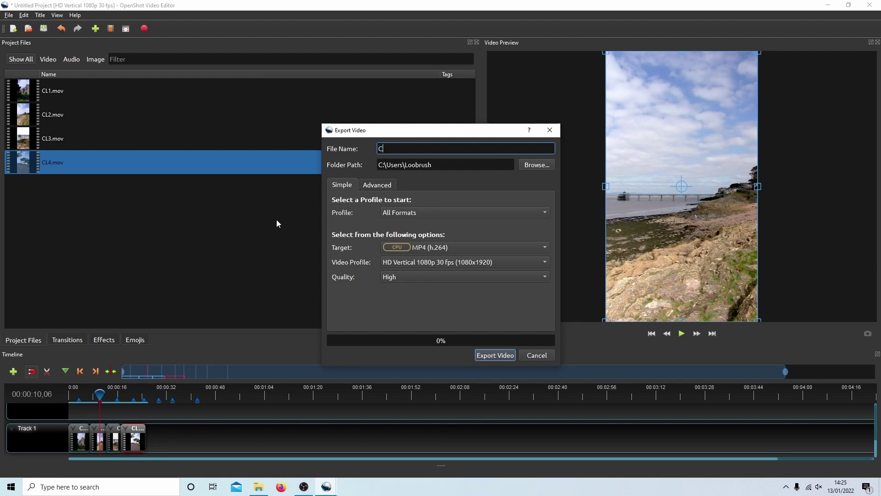
text(LEVEDON)
click(539, 166)
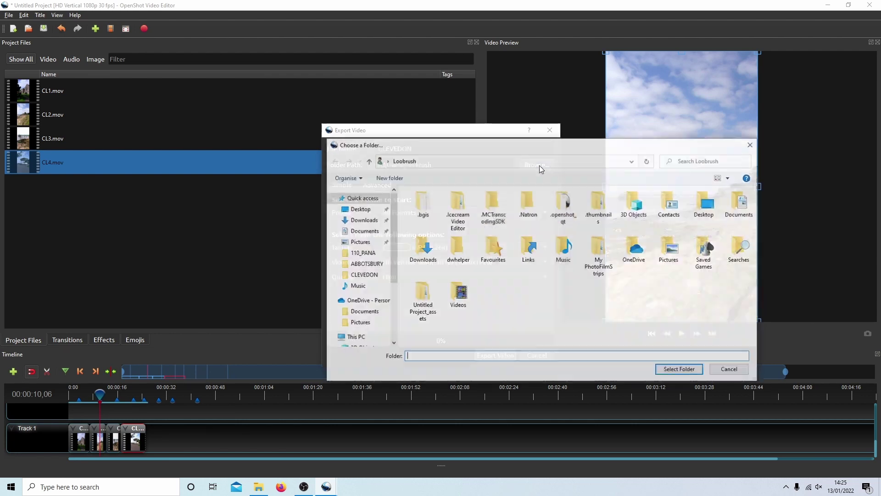
click(360, 209)
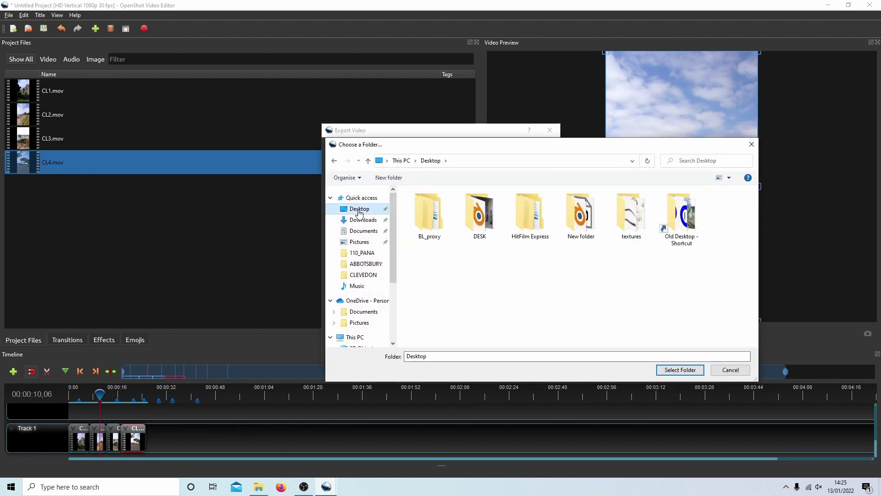
click(679, 370)
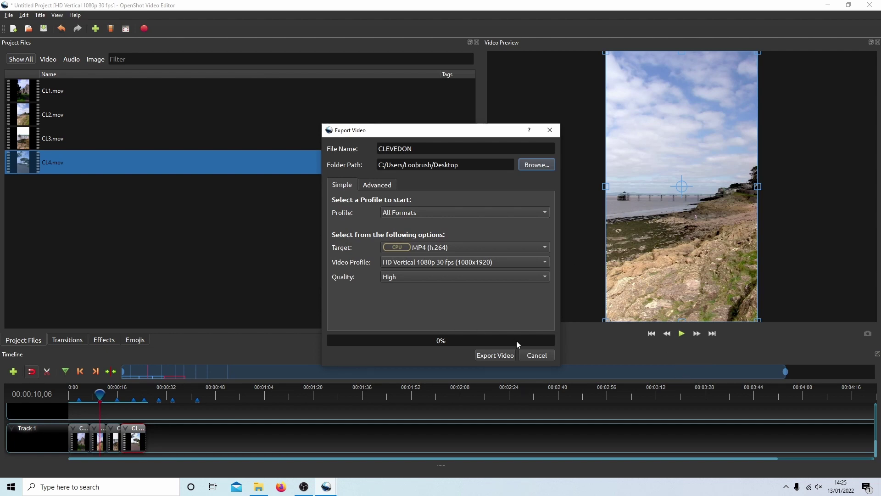
Step: Export the video as high-quality MP4 (h.264) in HD Vertical 1080p 30 fps, close the export dialog and minimise the editor to show the desktop
click(494, 355)
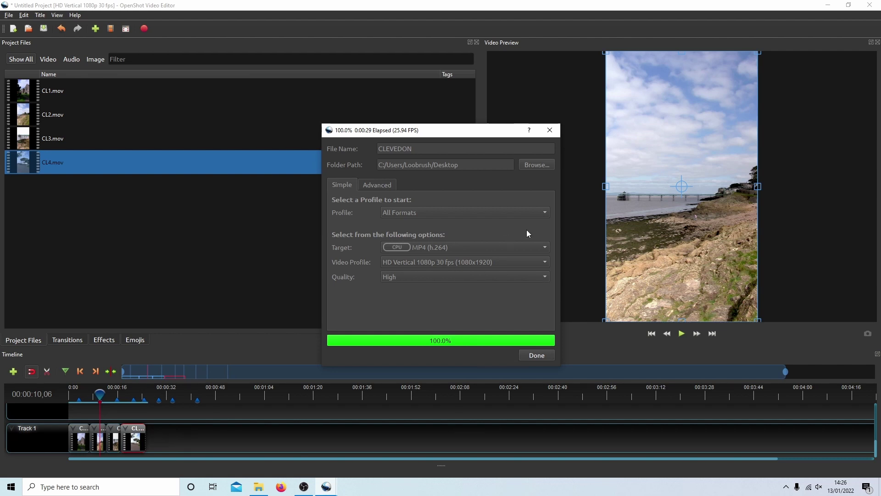
click(535, 356)
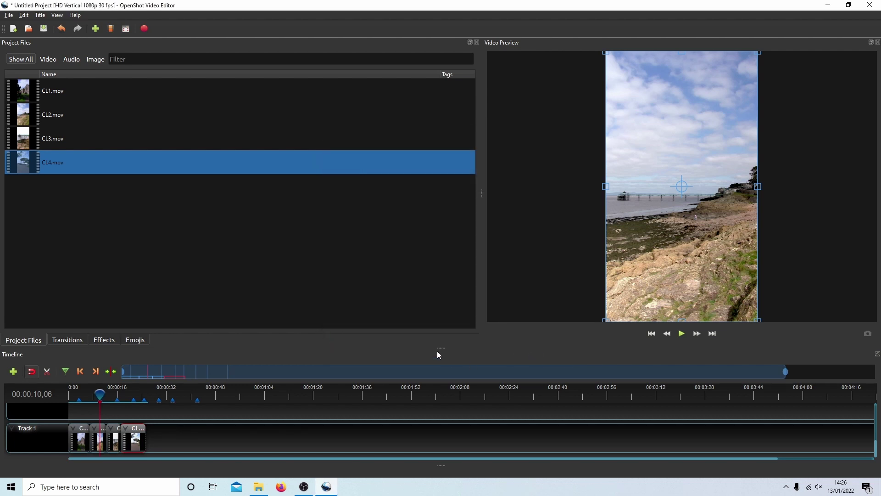
click(829, 7)
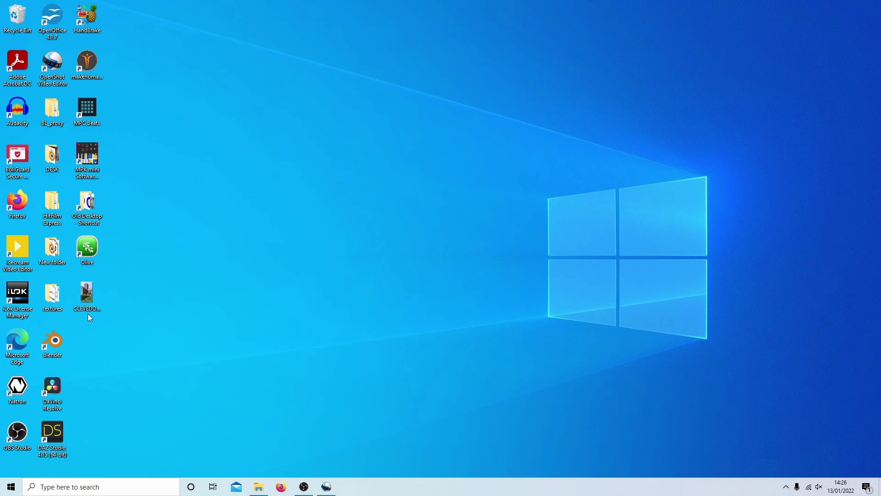